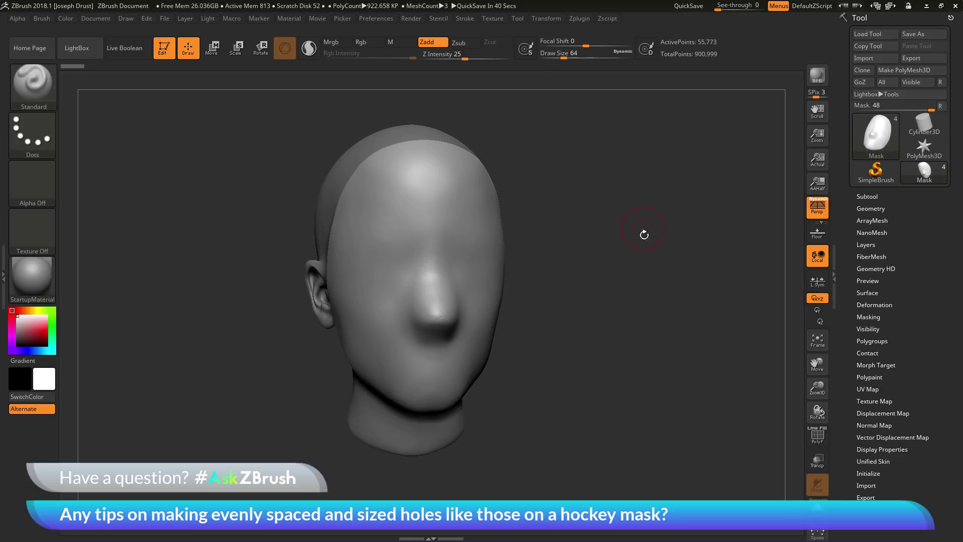
- Examine the head and its mask from different angles, hiding and reshowing the Mask subtool to compare
left_click_drag(687, 241, 718, 239)
left_click(876, 196)
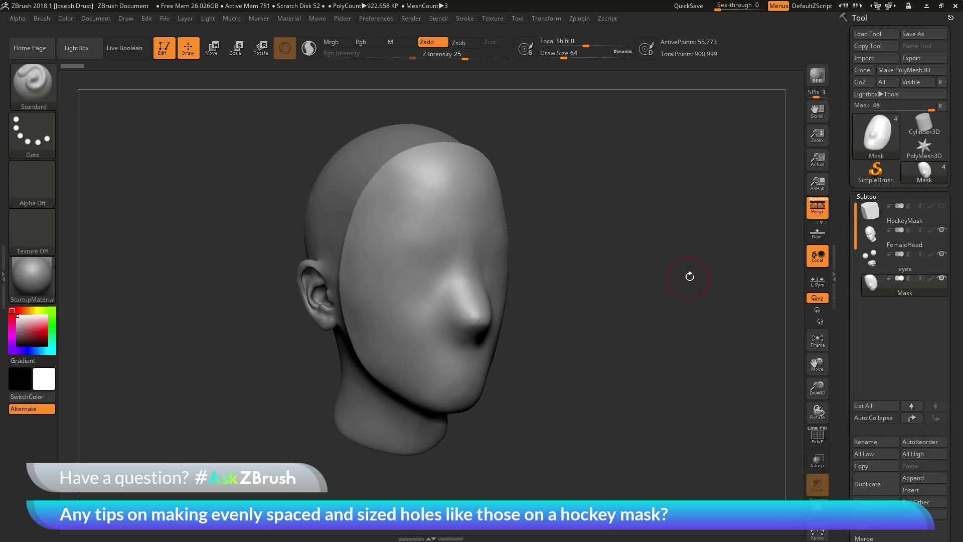
left_click(936, 268)
left_click(903, 238)
left_click(942, 278)
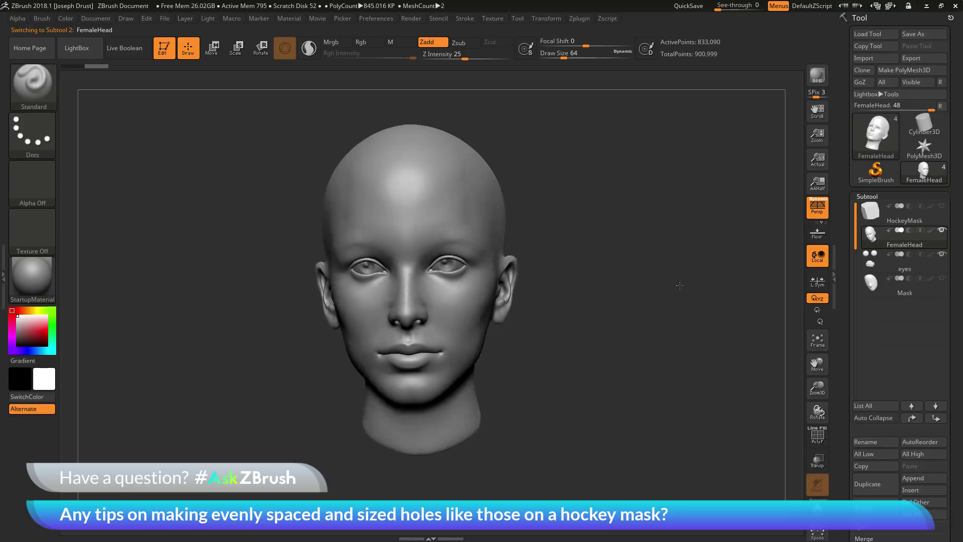
left_click(942, 278)
mouse_move(562, 266)
left_mouse_down()
mouse_move(665, 265)
mouse_move(609, 270)
left_mouse_up()
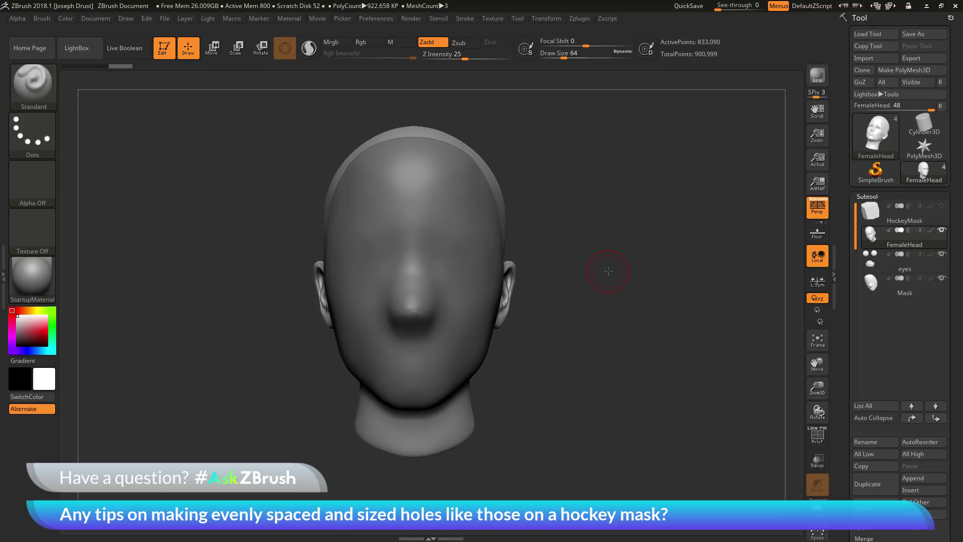
- Turn off perspective for the view and reduce the brush Draw Size to 33
key("p")
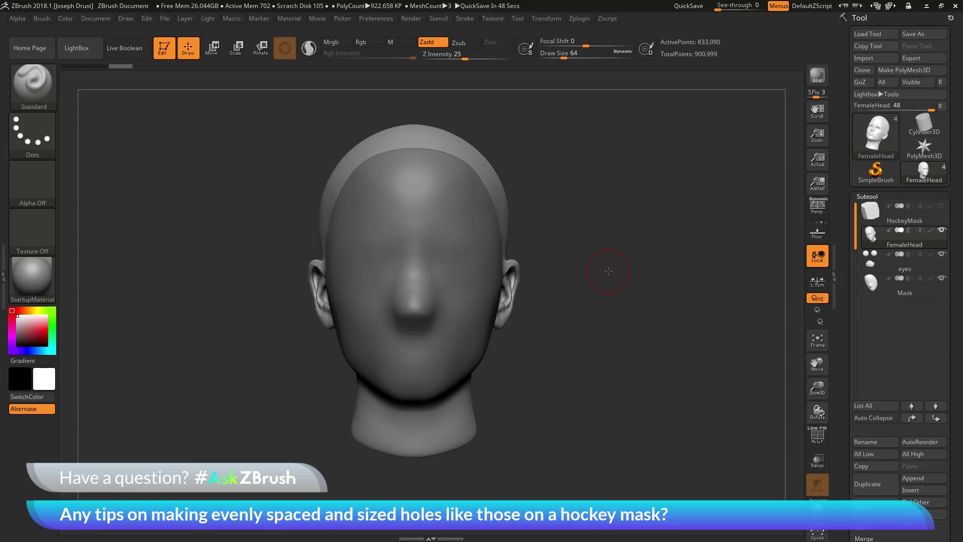
key("space")
left_click_drag(601, 255, 594, 259)
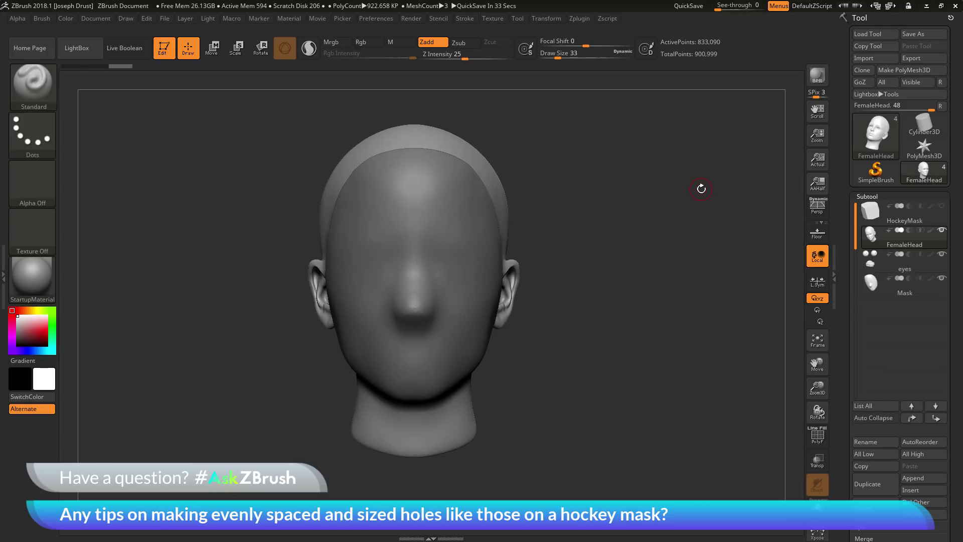
- Select the Mask subtool and flag it as the Start of a Boolean group
left_click(902, 296)
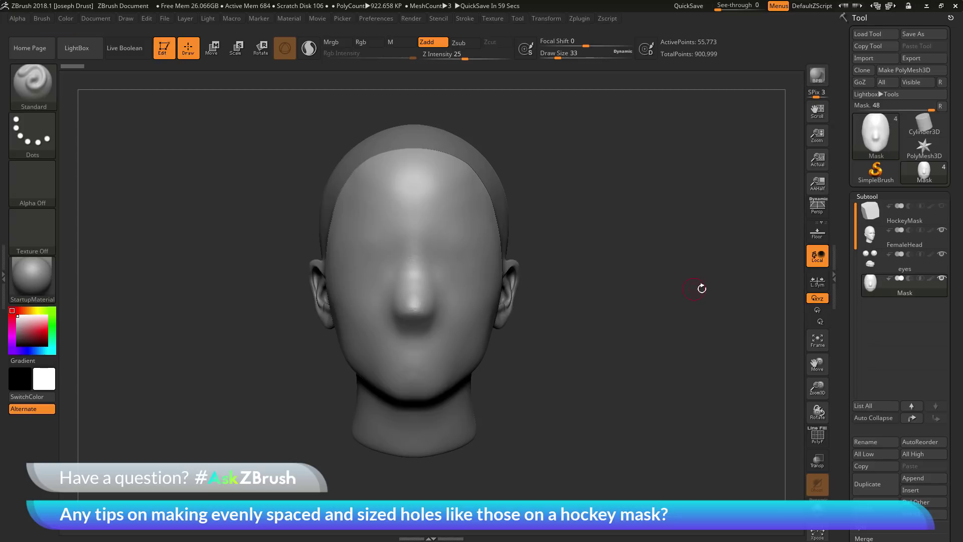
mouse_move(889, 277)
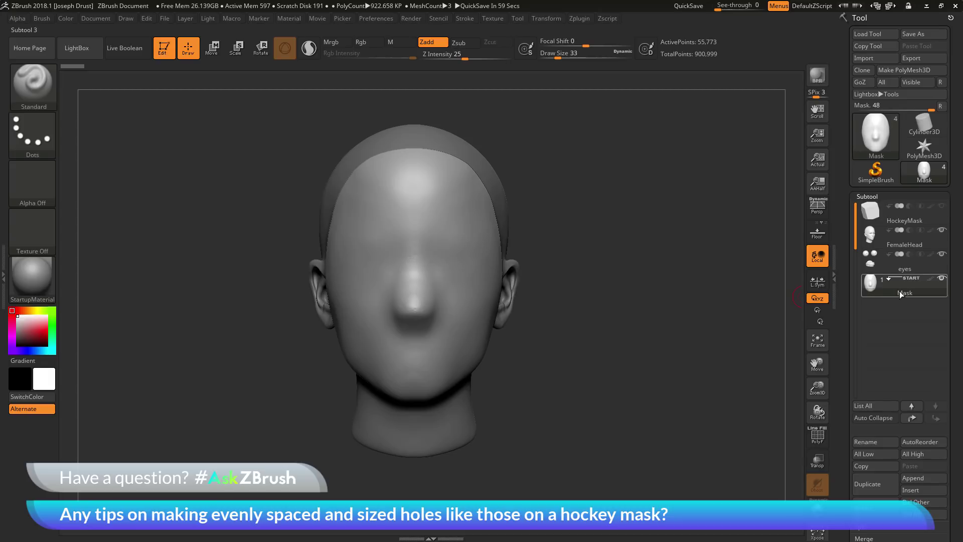
mouse_move(909, 294)
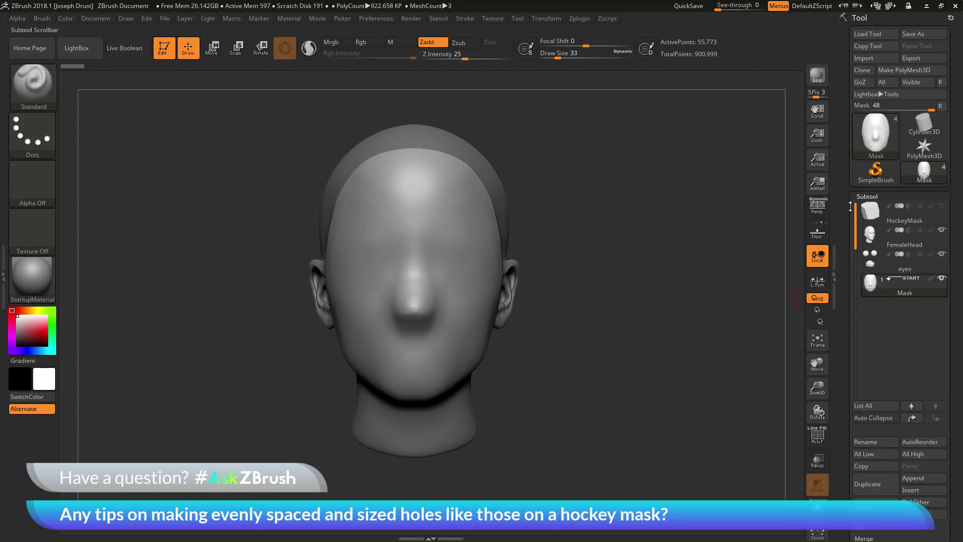
- Append a Cylinder3D mesh as a subtool below the mask and make it the active subtool
left_click(920, 478)
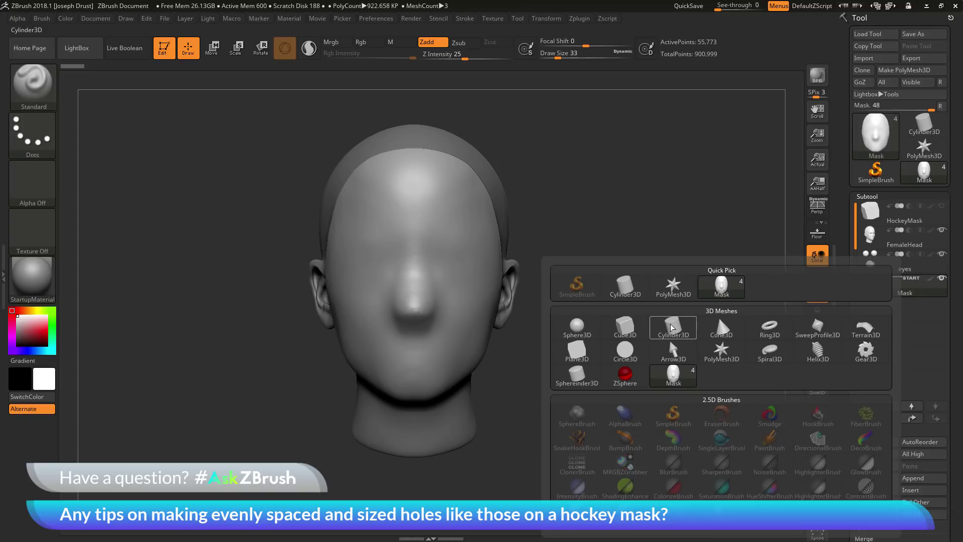
mouse_move(681, 329)
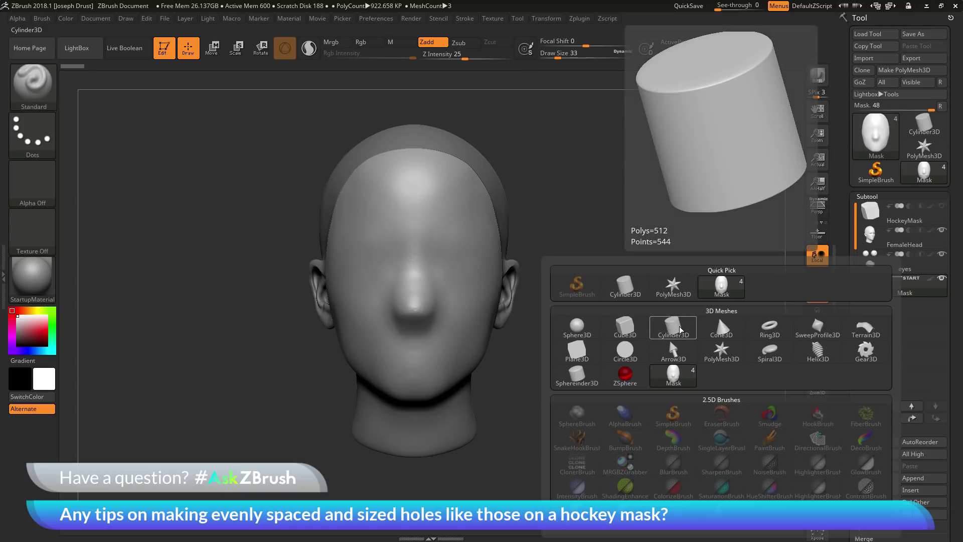
left_click(680, 329)
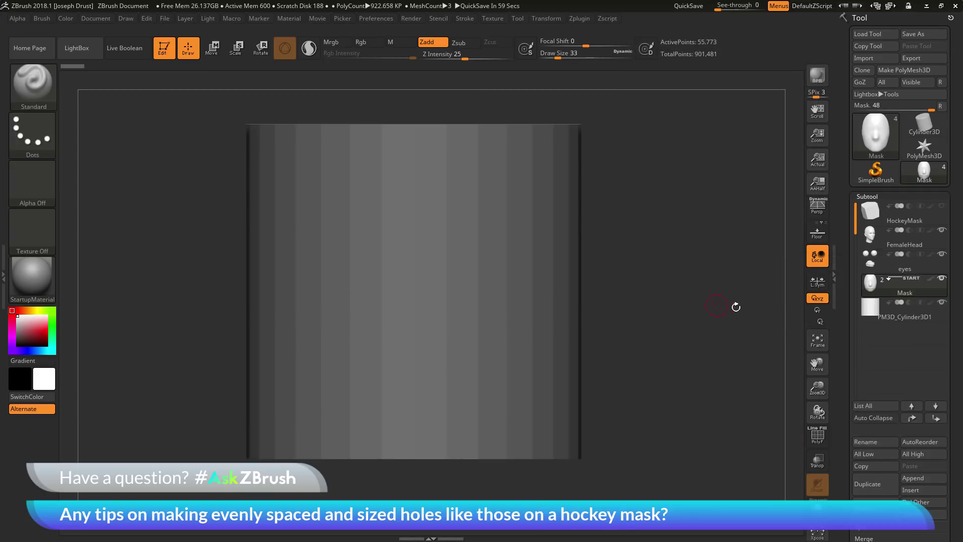
mouse_move(905, 318)
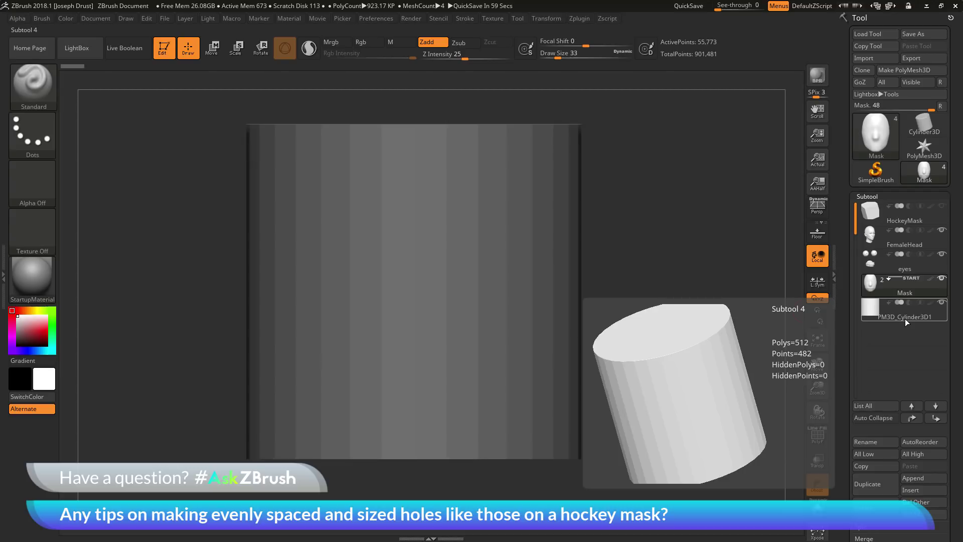
left_click(896, 321)
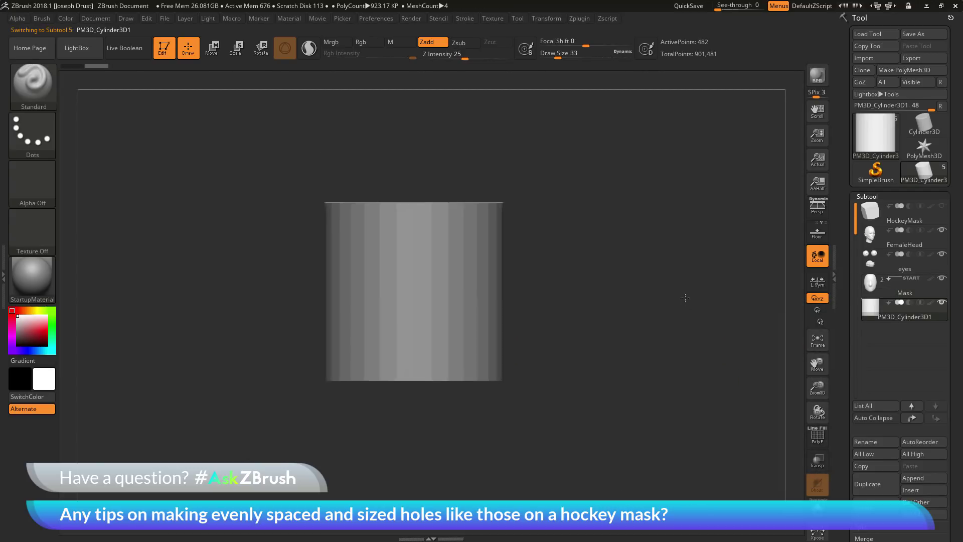
key("f")
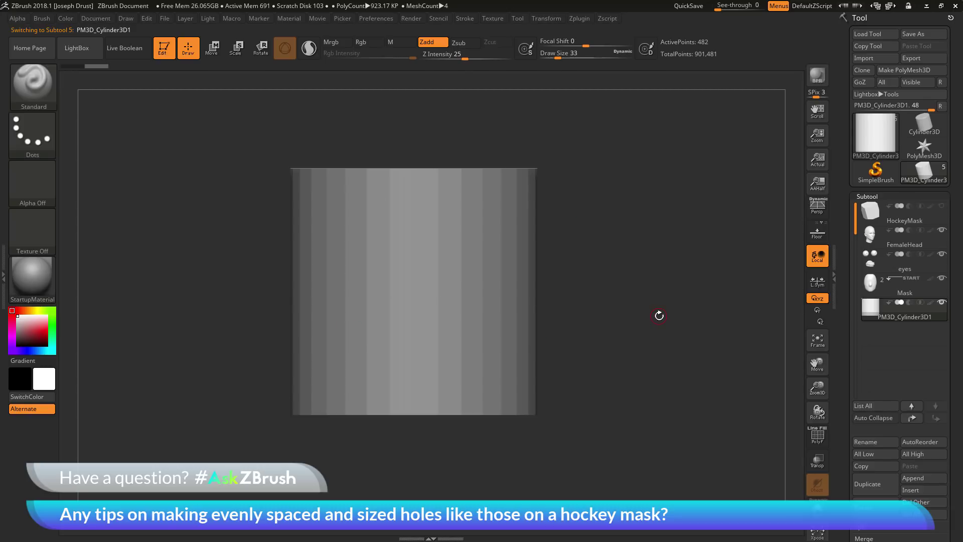
- Scale the cylinder down uniformly and move it along Z until it sits in front of the mask's nose
left_click(216, 50)
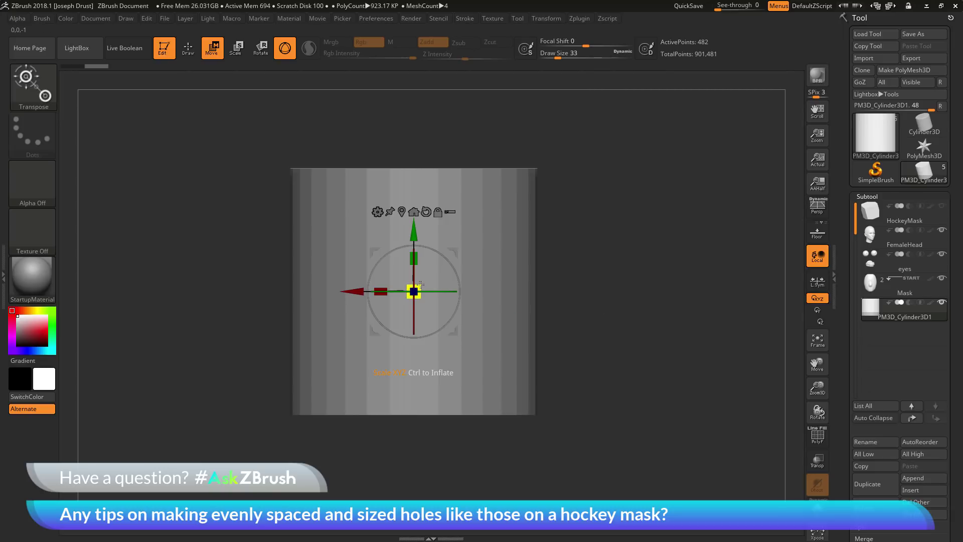
left_click_drag(421, 284, 420, 285)
left_click_drag(421, 285, 352, 371)
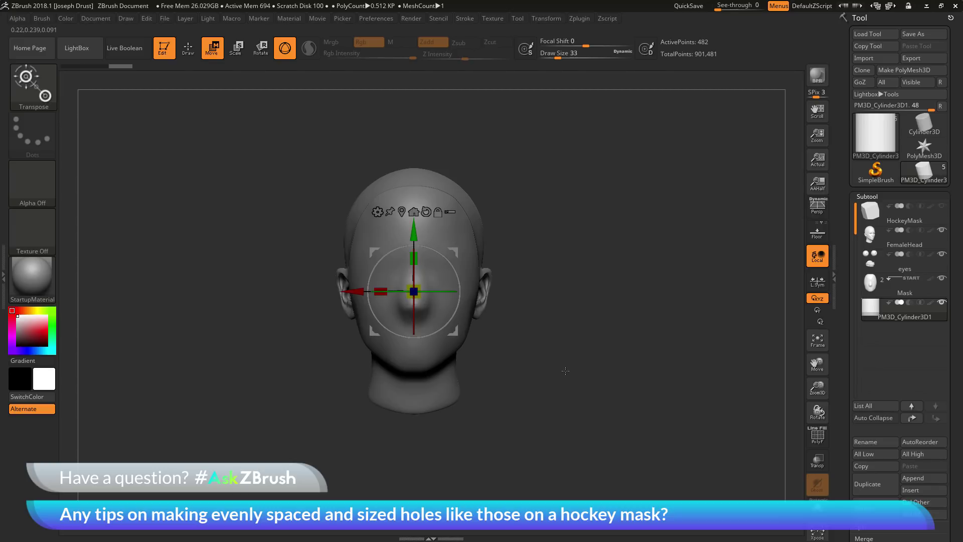
left_click_drag(574, 352, 622, 352)
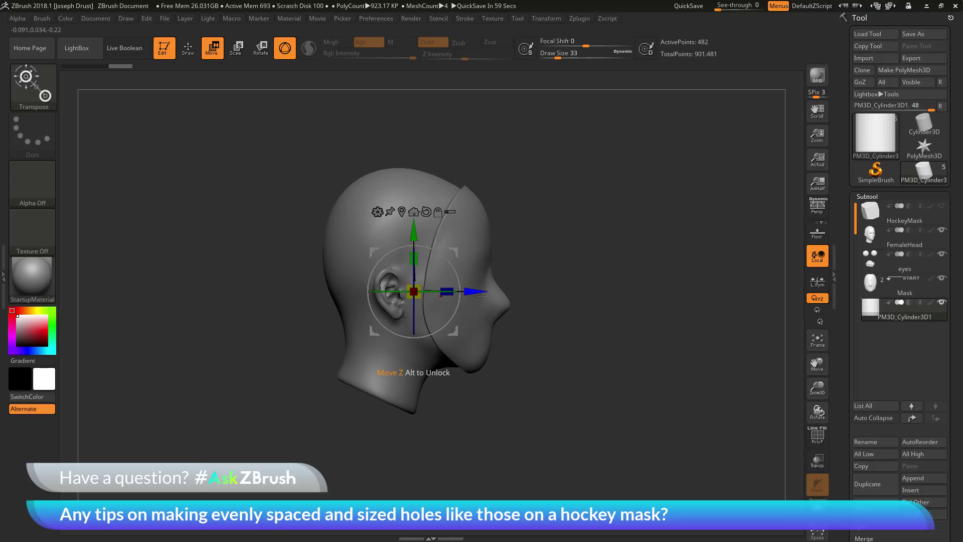
left_click_drag(472, 291, 627, 295)
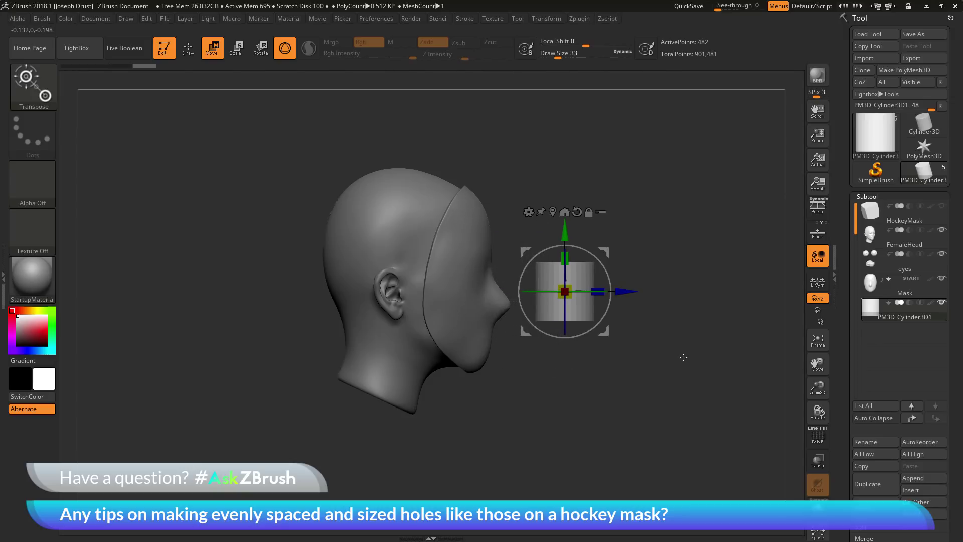
- Shrink the cylinder further and stretch it along Y into a long thin rod, and return to Draw mode
left_click_drag(565, 292, 535, 299)
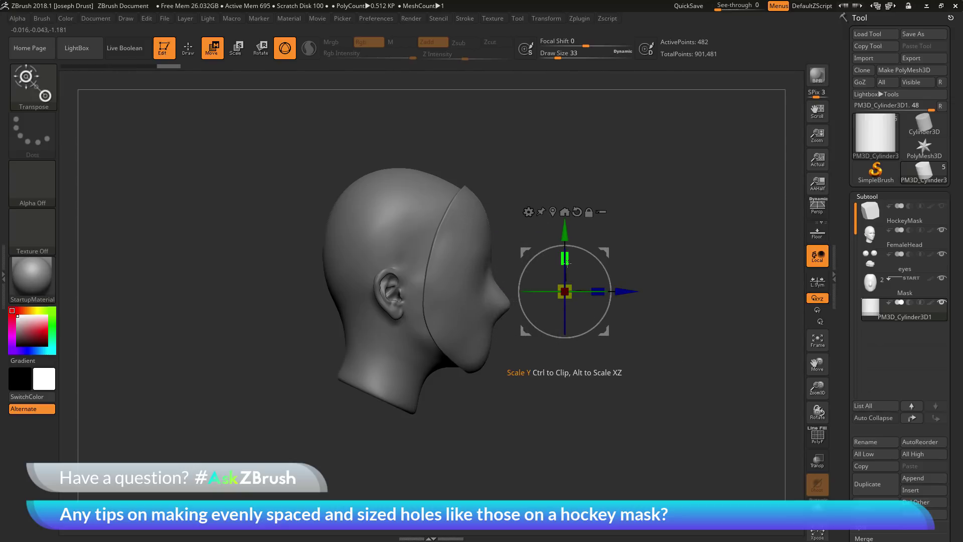
left_click_drag(567, 261, 561, 200)
left_click_drag(678, 267, 487, 255, "shift")
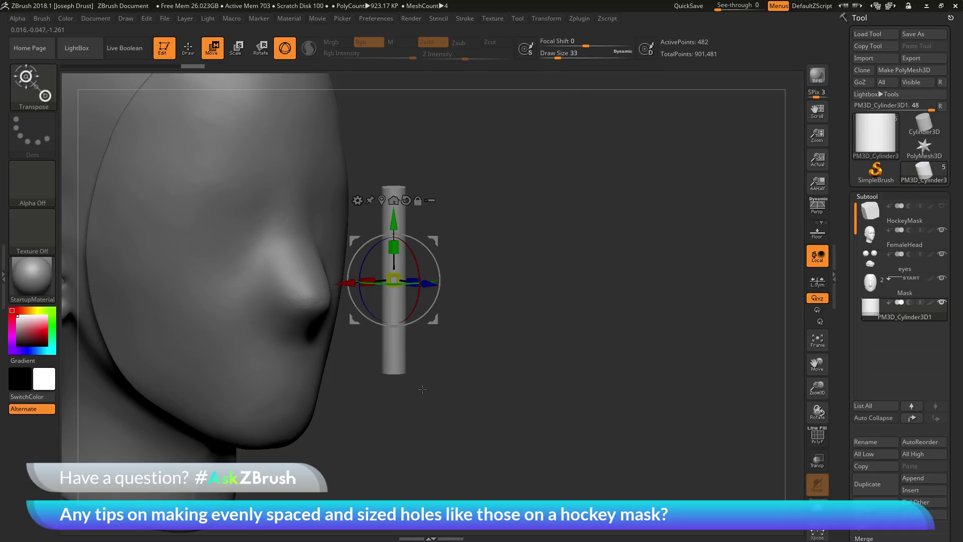
mouse_move(566, 366)
left_mouse_down()
mouse_move(617, 368)
mouse_move(564, 370)
left_mouse_up()
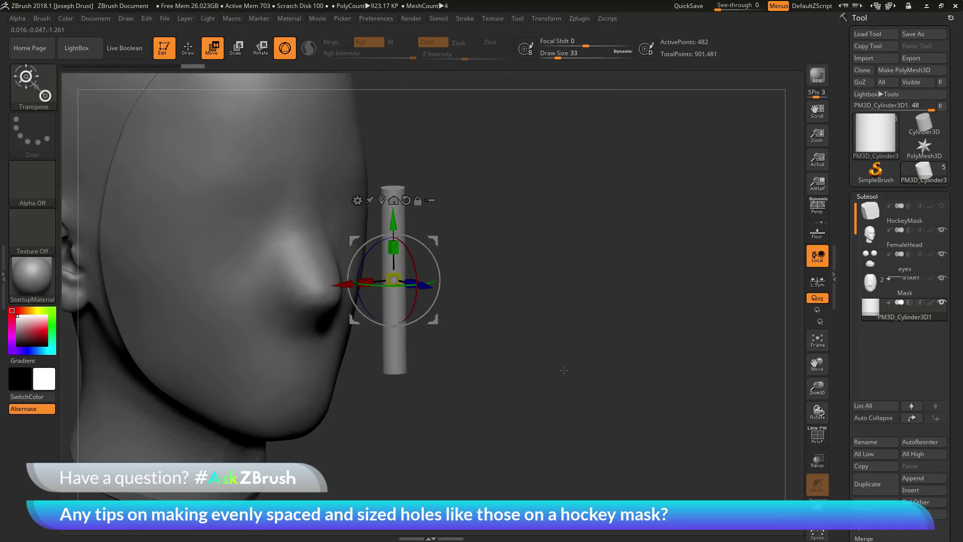
key("q")
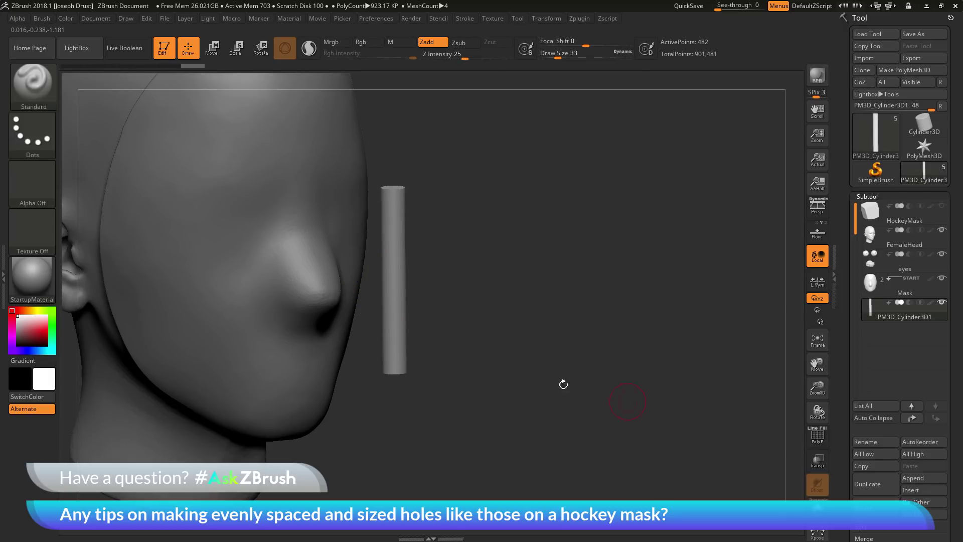
mouse_move(544, 377)
left_mouse_down()
mouse_move(533, 318)
mouse_move(500, 248)
mouse_move(503, 333)
left_mouse_up()
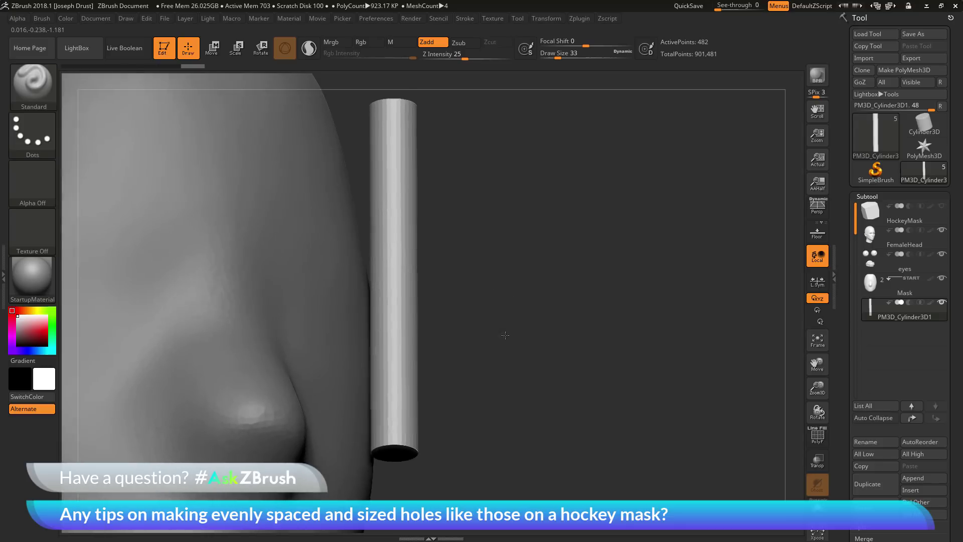
left_click_drag(587, 401, 527, 301)
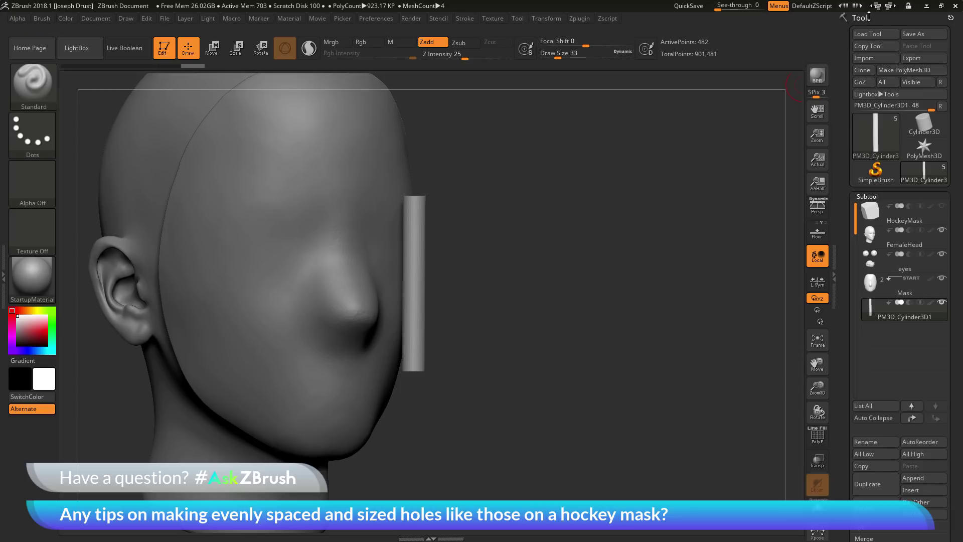
- Crease the cylinder's hard edges using a crease tolerance of 45
scroll(865, 206, "down", 8)
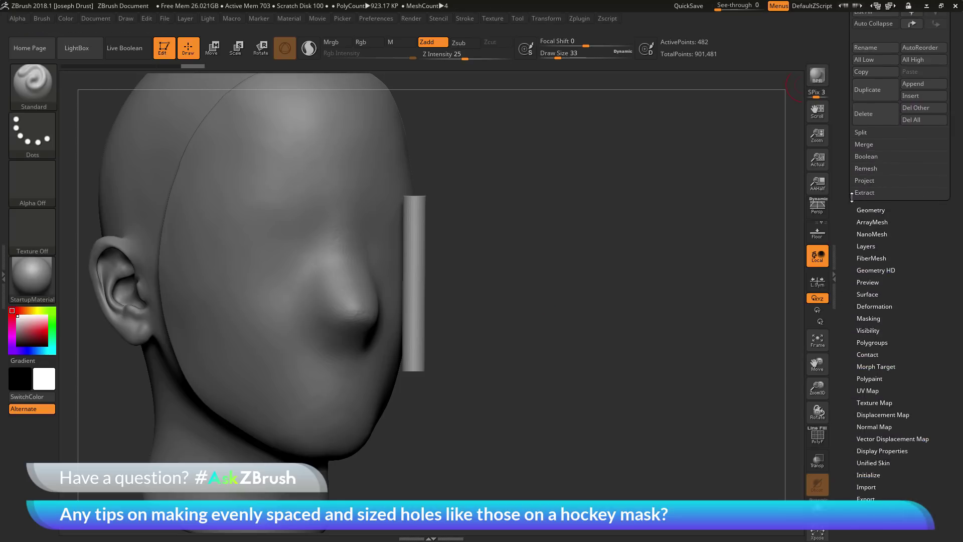
key("shift")
left_click(866, 207)
scroll(864, 278, "down", 2)
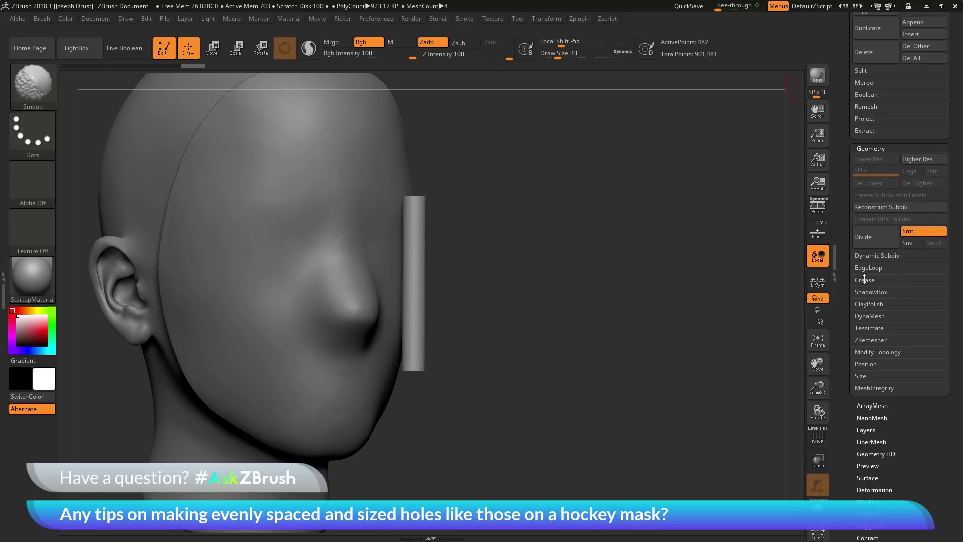
left_click(864, 279)
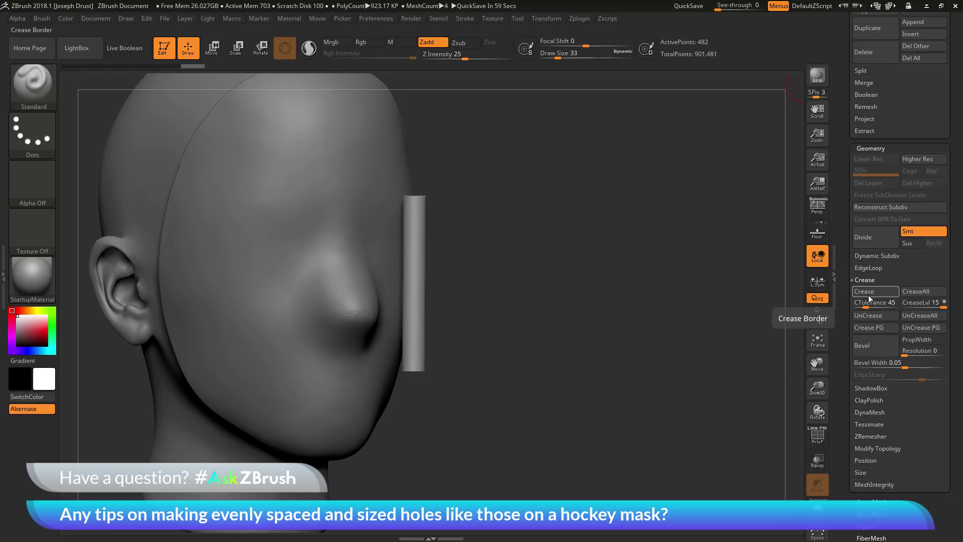
left_click(866, 303)
left_click(869, 292)
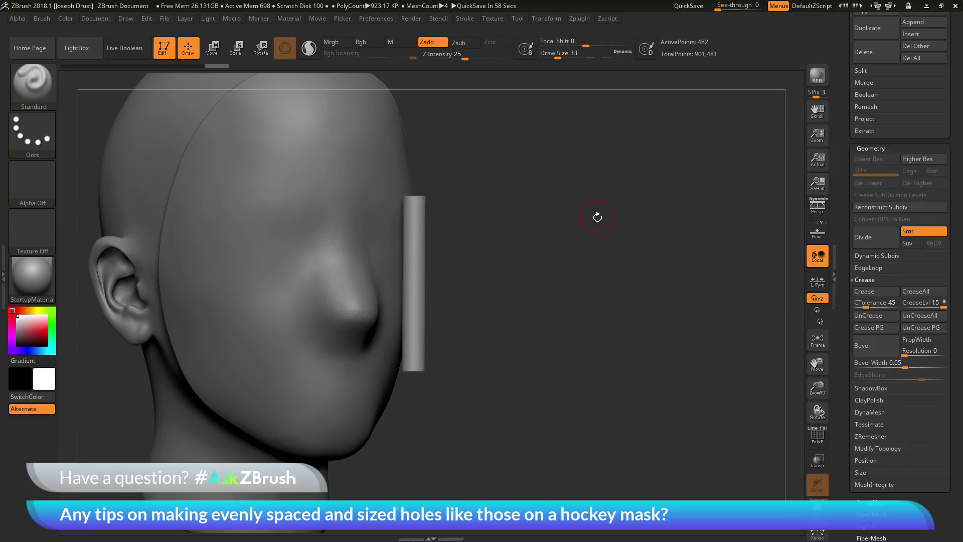
- Enable Dynamic Subdivision on the cylinder and check its smoothed sides and creased cap up close
left_click(869, 280)
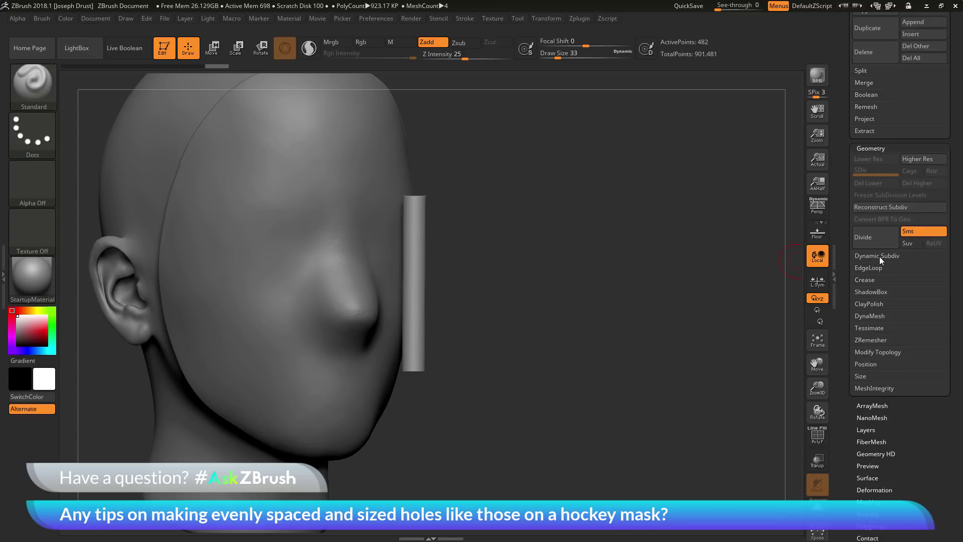
left_click(880, 257)
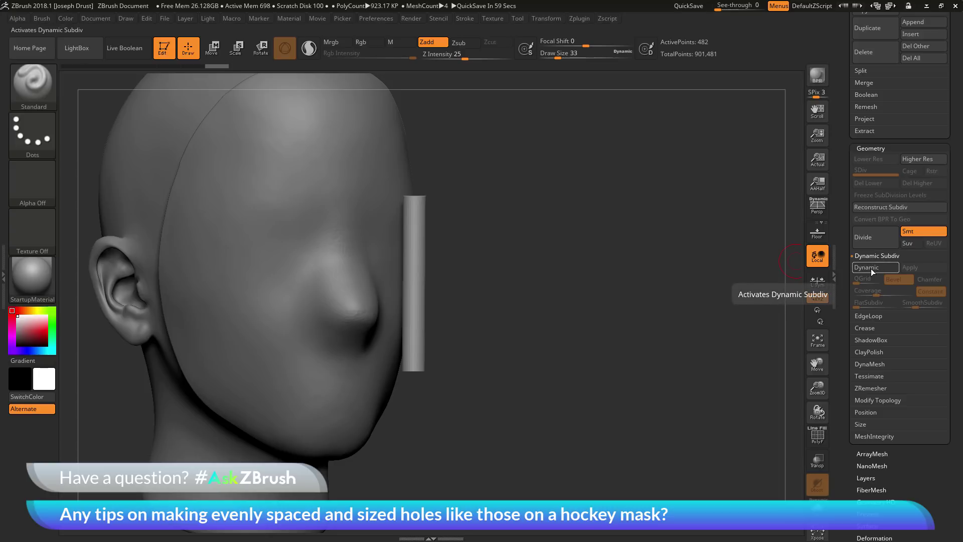
left_click(871, 269)
right_click_drag(542, 204, 613, 247, "ctrl")
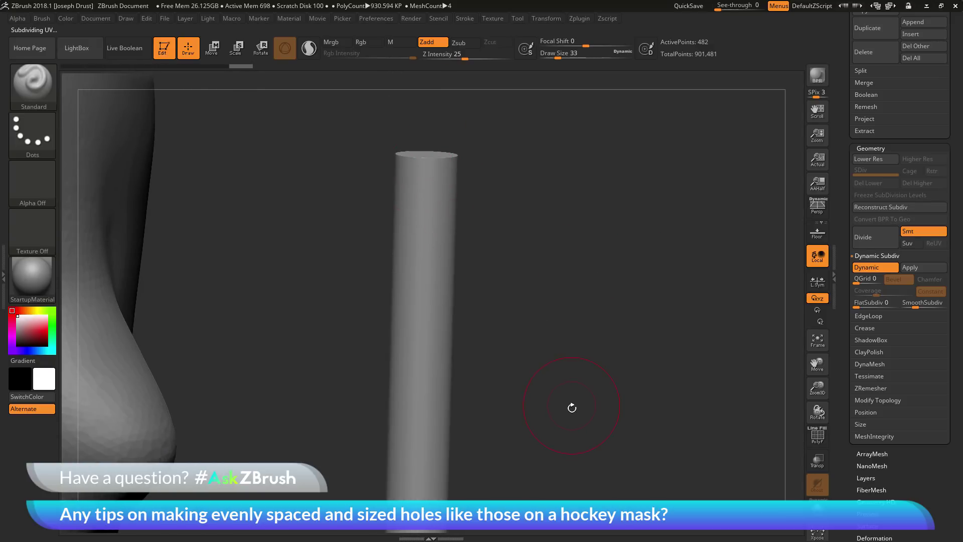
right_click_drag(570, 404, 561, 400)
right_click_drag(521, 197, 409, 182)
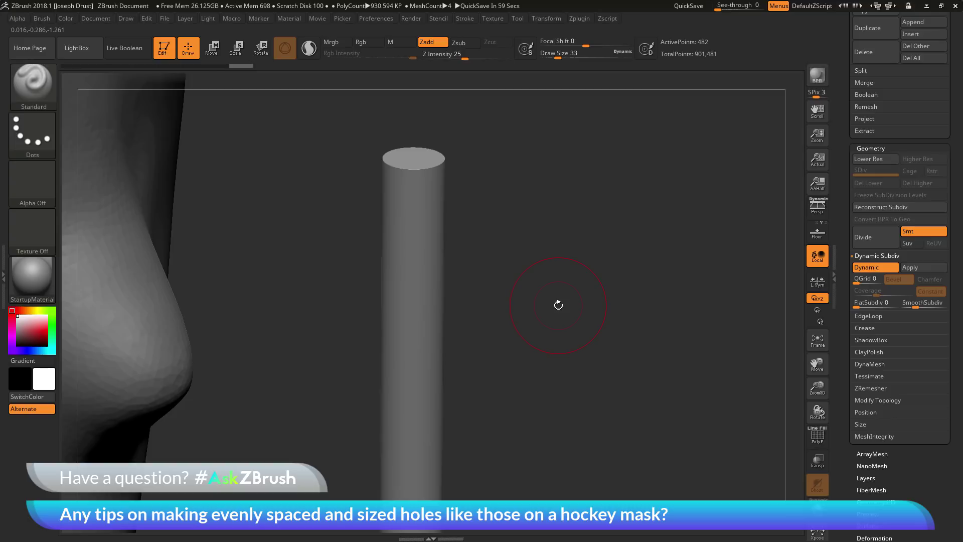
- Remove all creases from the cylinder to compare its end shape, and crease its edges again at tolerance 45
left_click(865, 327)
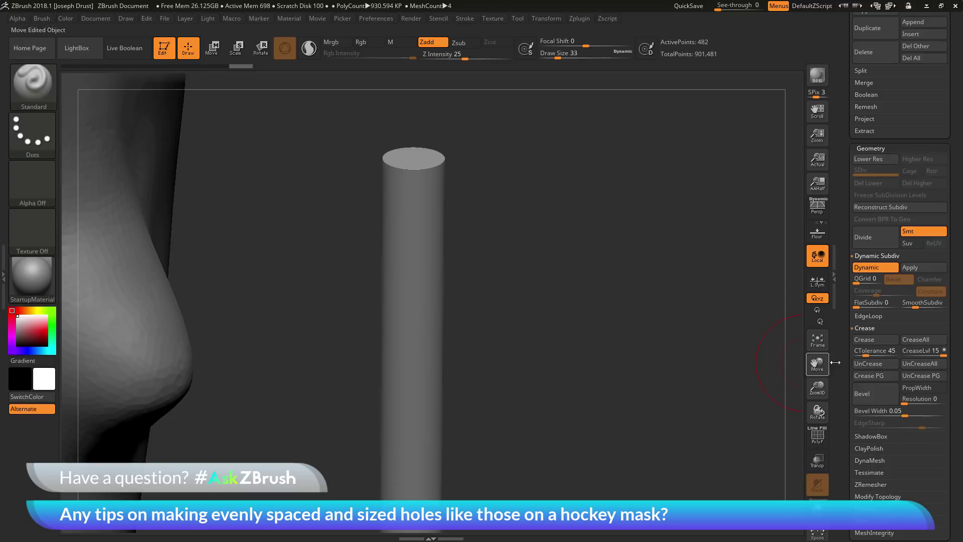
left_click(908, 363)
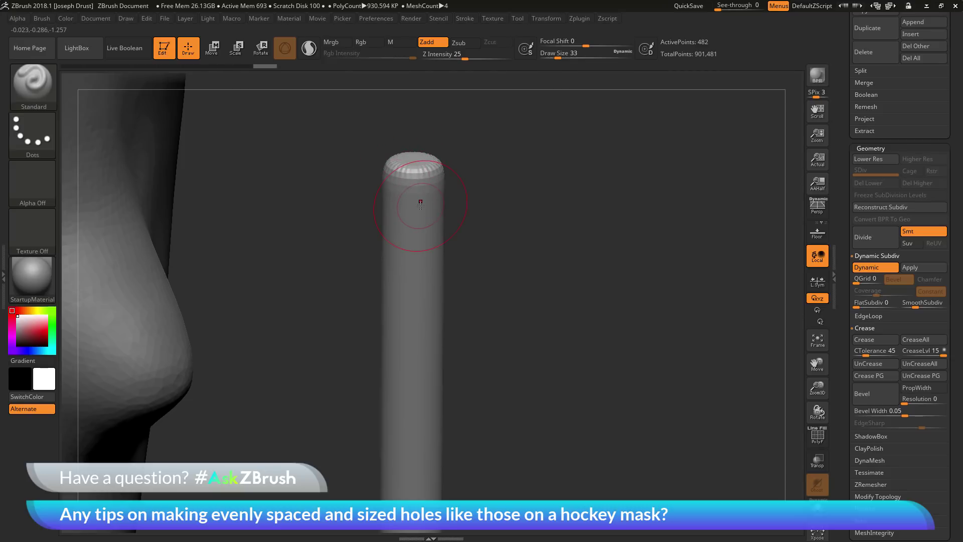
left_click(860, 338)
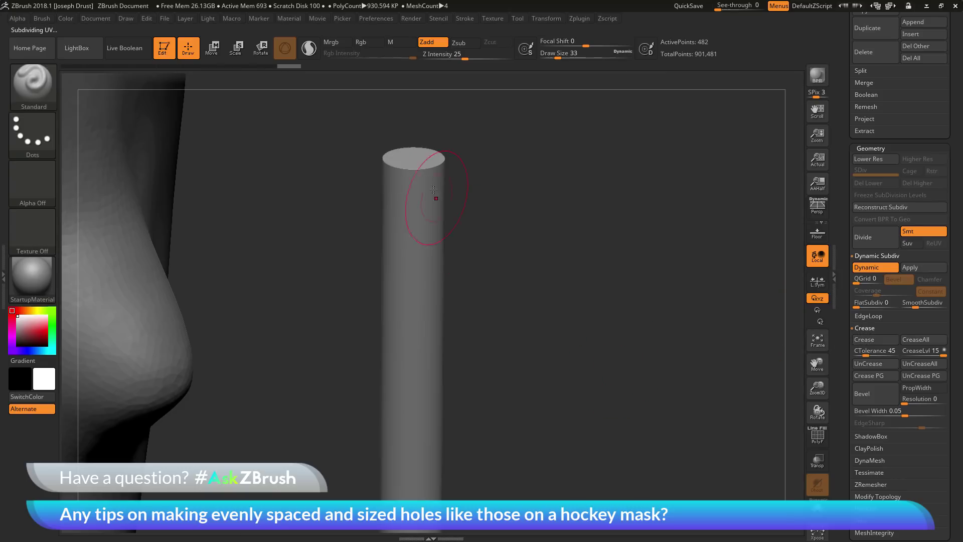
- Rotate the cylinder from vertical to horizontal so its end points straight at the front of the mask
left_click_drag(558, 340, 624, 383)
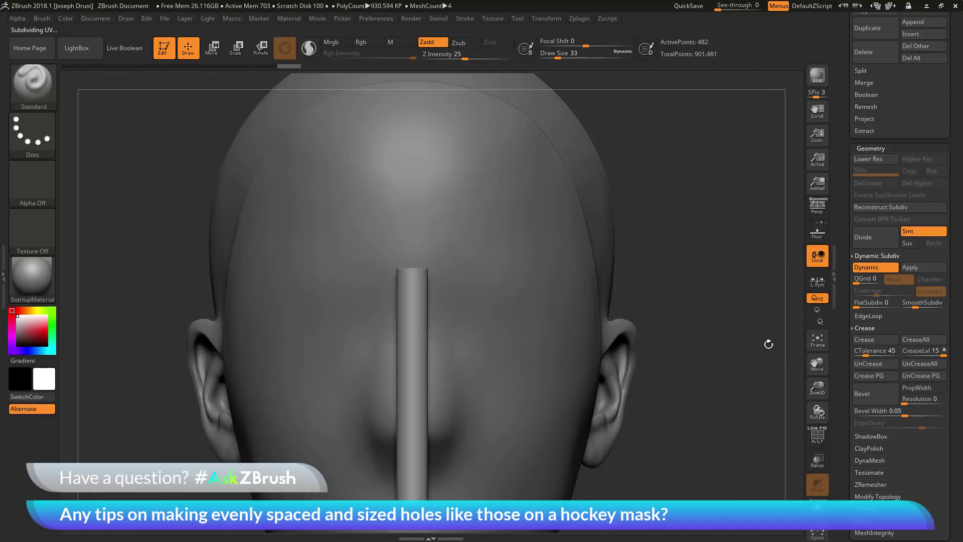
left_click_drag(769, 344, 687, 289, "alt")
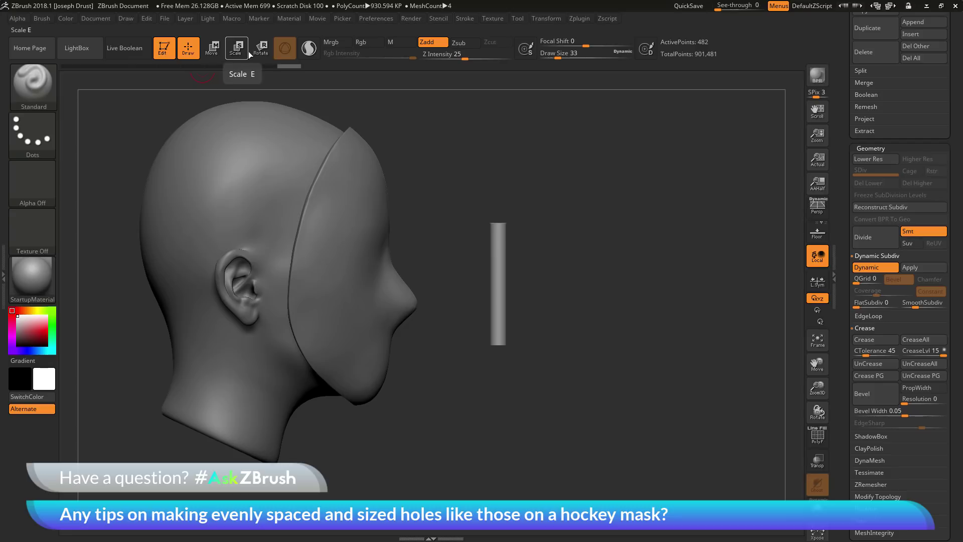
left_click(211, 49)
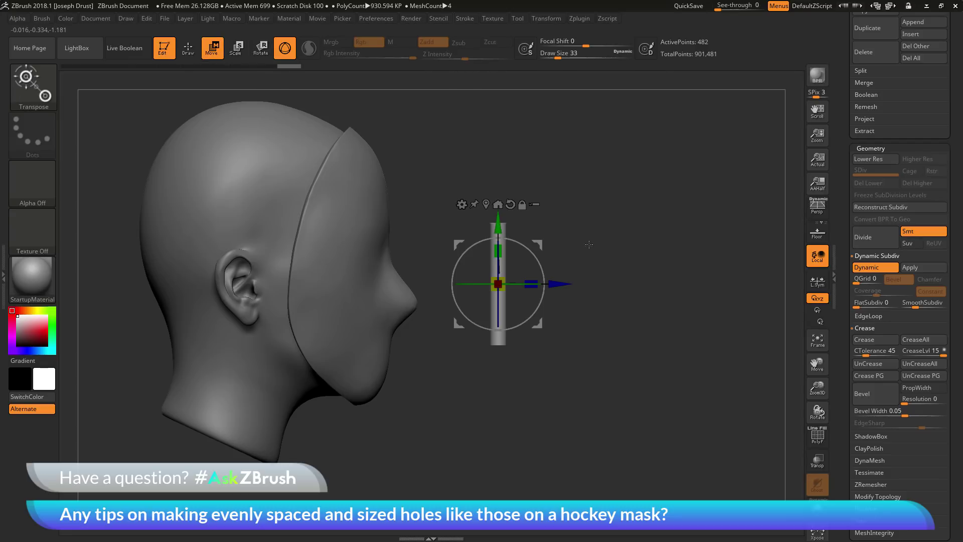
left_click_drag(596, 252, 556, 260, "alt")
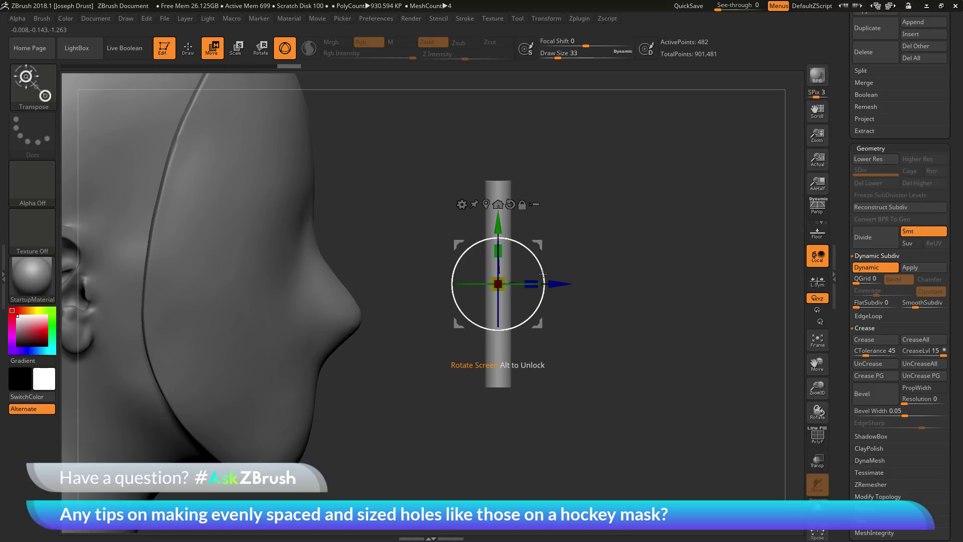
left_click_drag(542, 274, 488, 247)
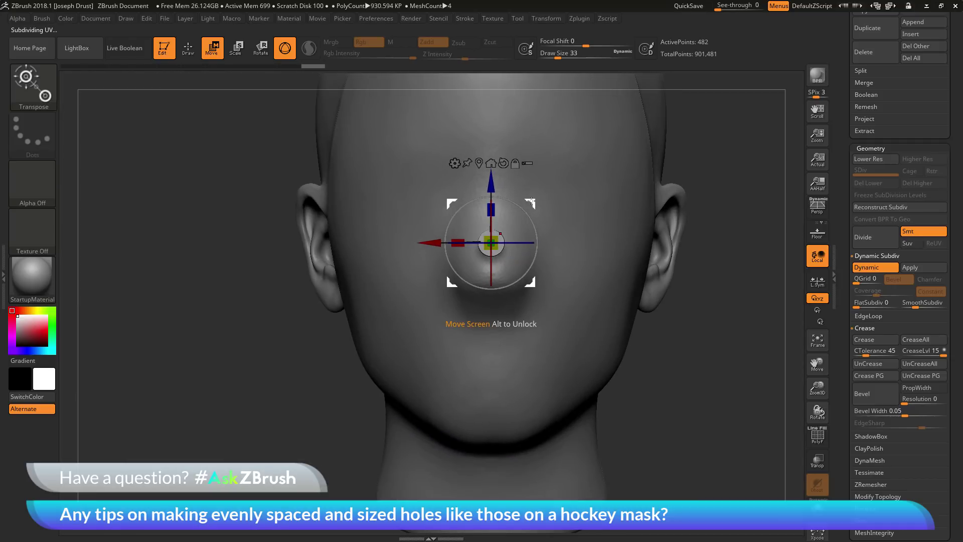
- Lower the horizontal cylinder beneath the nose and push it back through the mask's surface beside the mouth area
left_click_drag(529, 201, 492, 304)
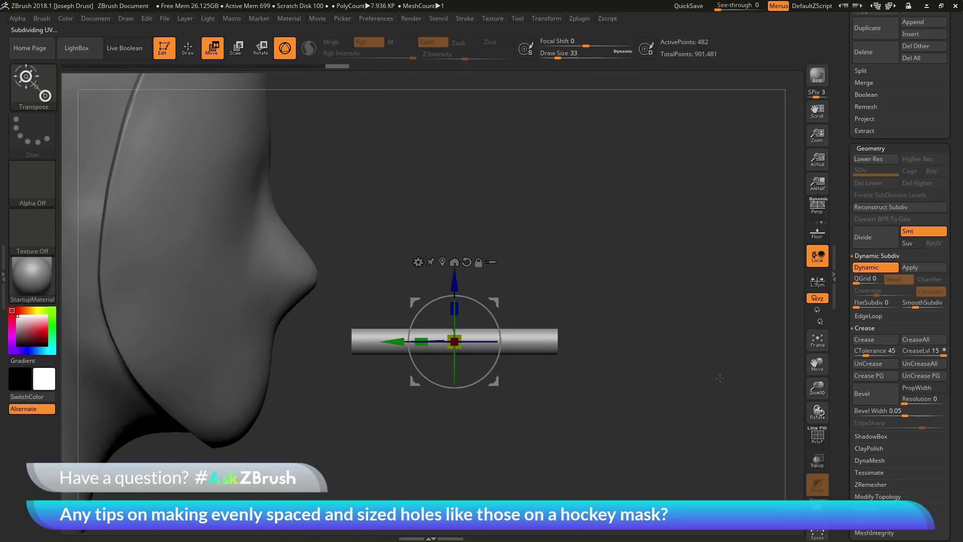
left_click_drag(450, 322, 236, 335)
key("ctrl+z")
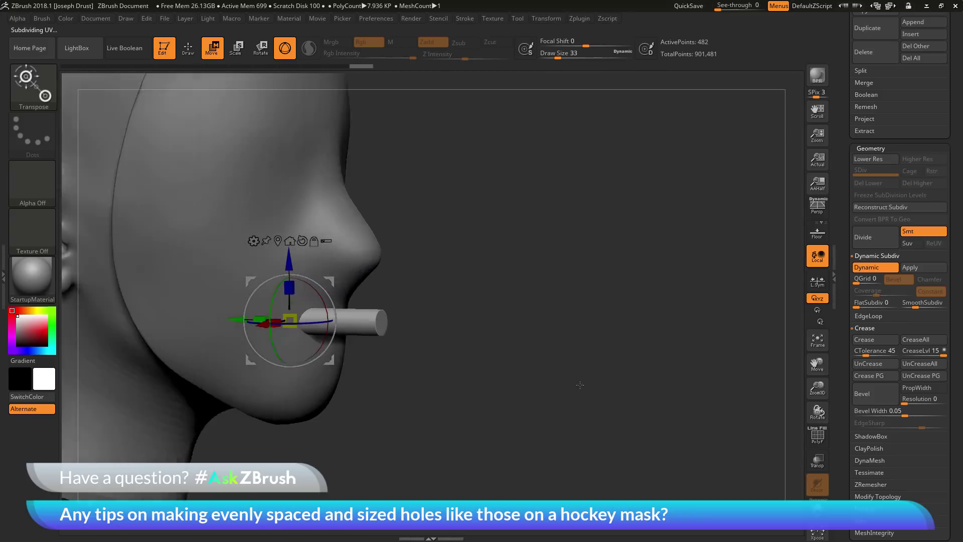
key("ctrl+shift+z")
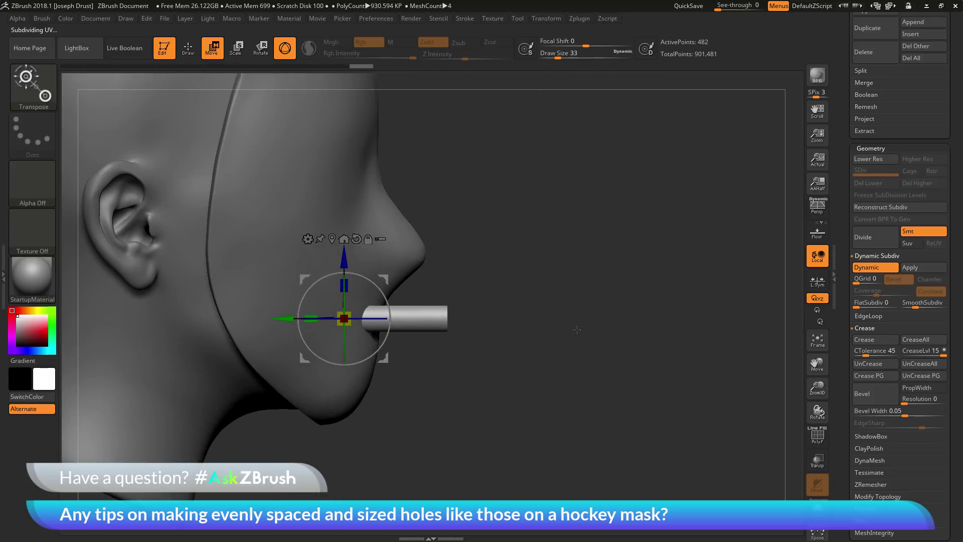
key("ctrl+z")
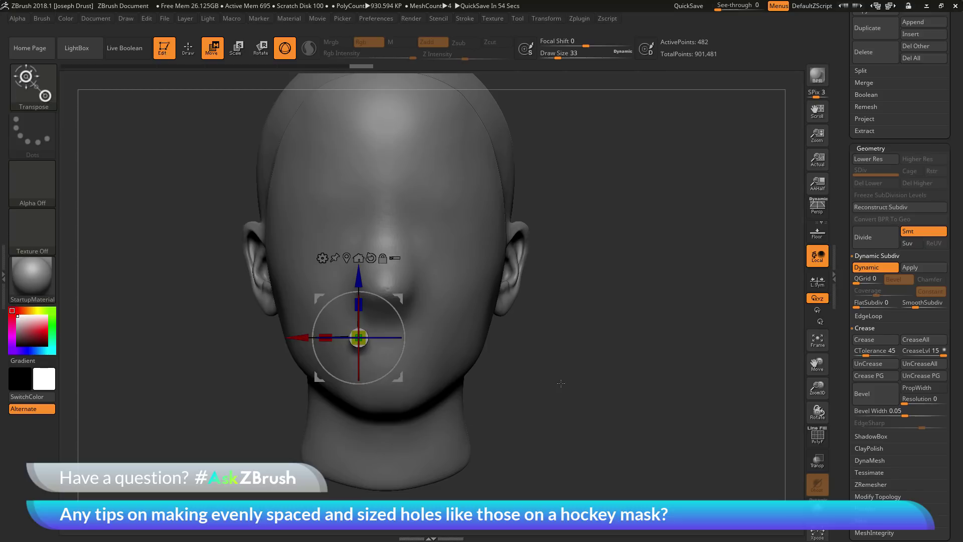
- Enable Live Boolean, set the PM3D_Cylinder3D1 subtool to subtraction below the Mask subtool, and return to Draw mode
left_click(134, 53)
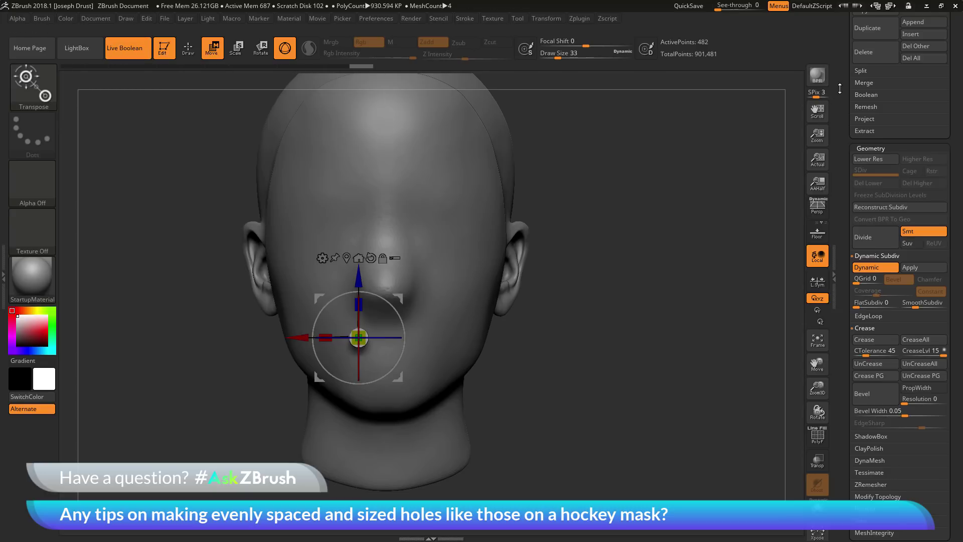
scroll(873, 100, "up", 10)
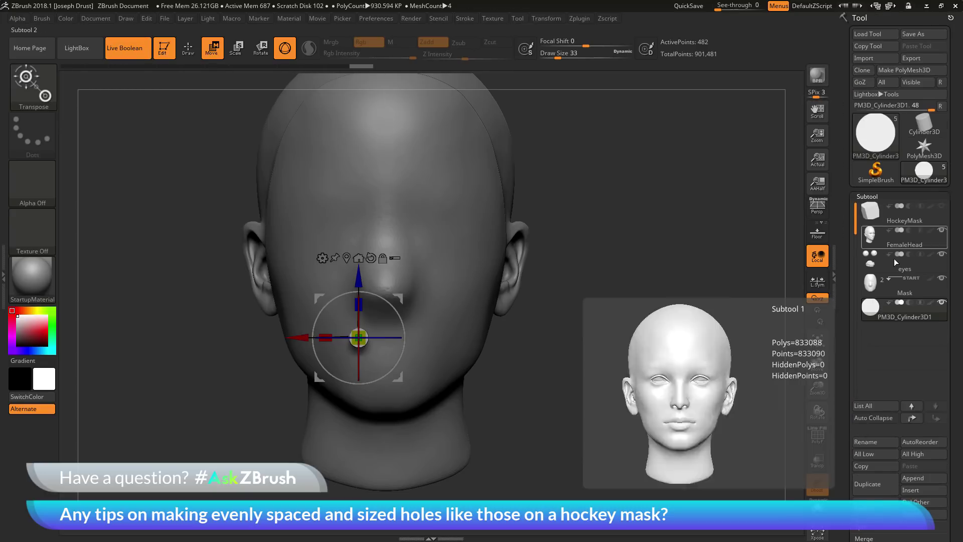
left_click(911, 293)
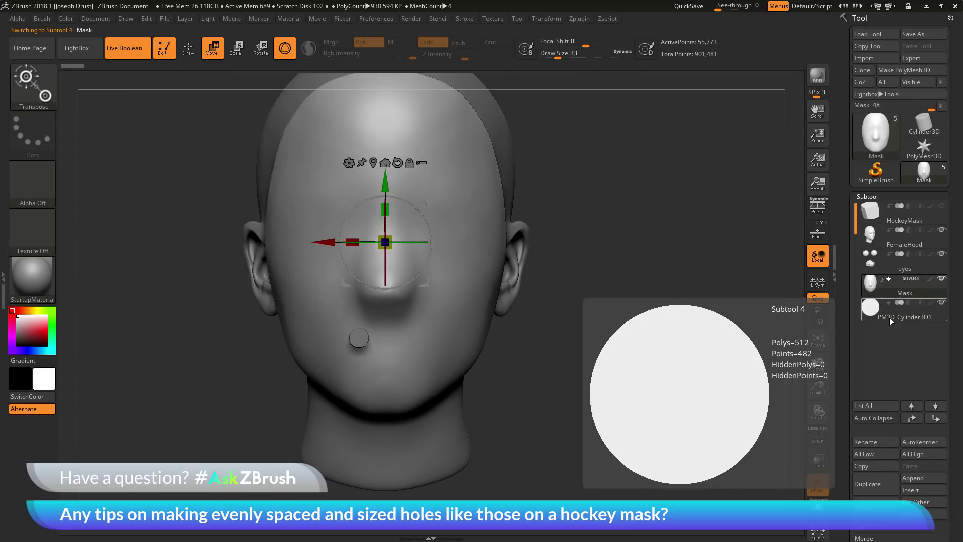
left_click(902, 317)
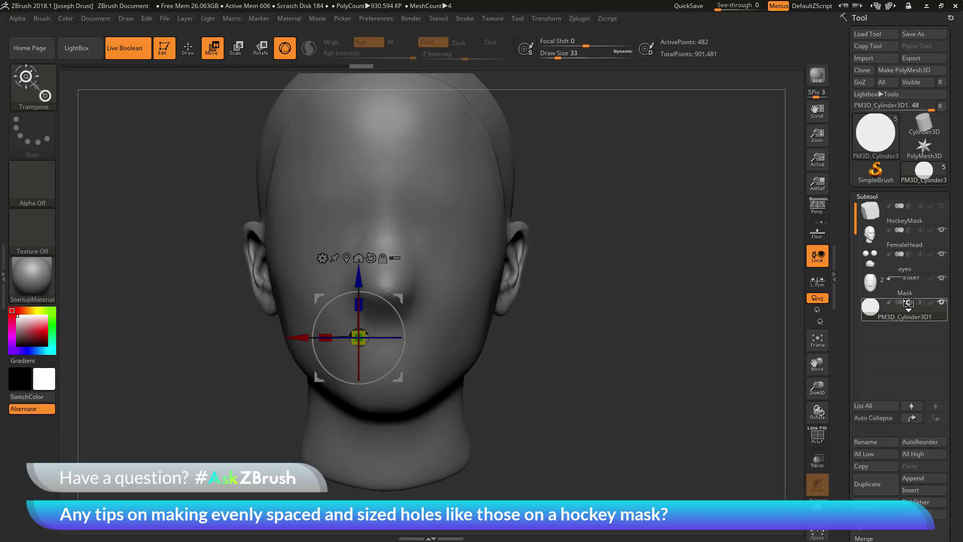
left_click(909, 302)
left_click(188, 48)
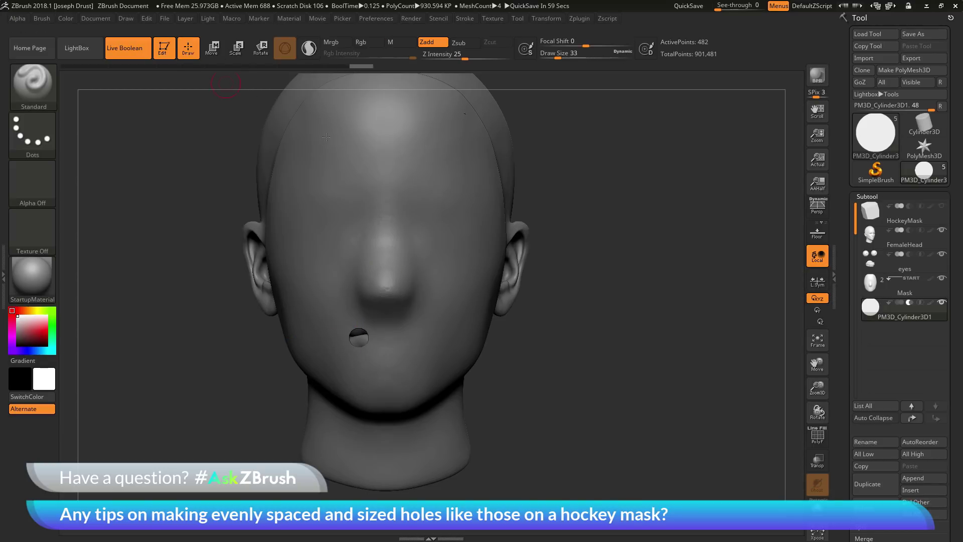
- Switch the cylinder subtool between intersection, addition and subtraction to compare their boolean effects on the mask
mouse_move(596, 275)
left_mouse_down()
mouse_move(640, 297)
mouse_move(634, 326)
mouse_move(602, 321)
left_mouse_up()
left_click(920, 301)
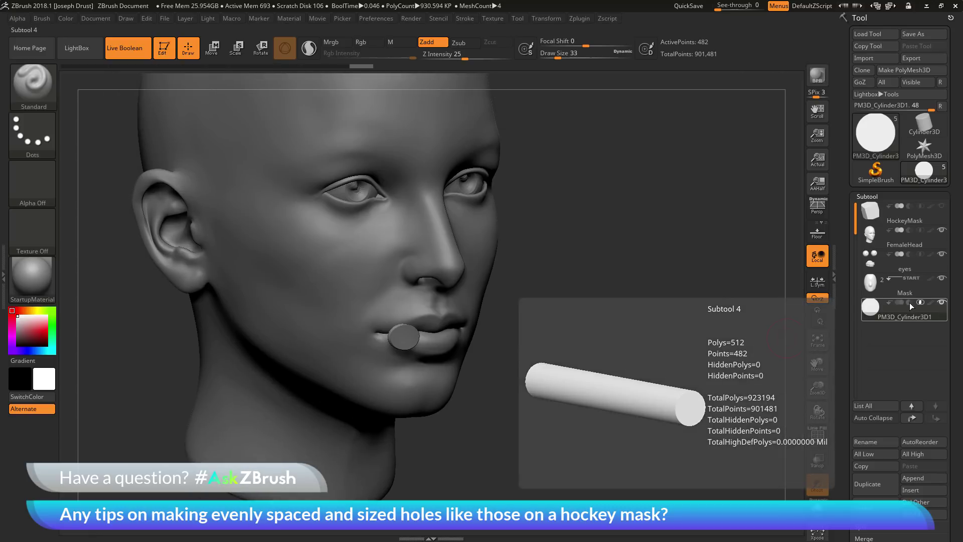
left_click(909, 302)
left_click(901, 303)
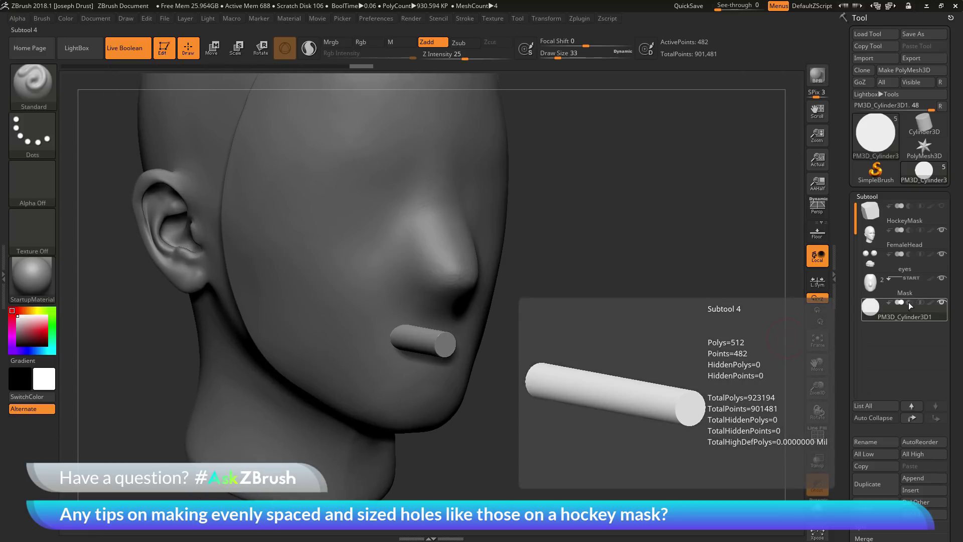
left_click(908, 302)
left_click(920, 302)
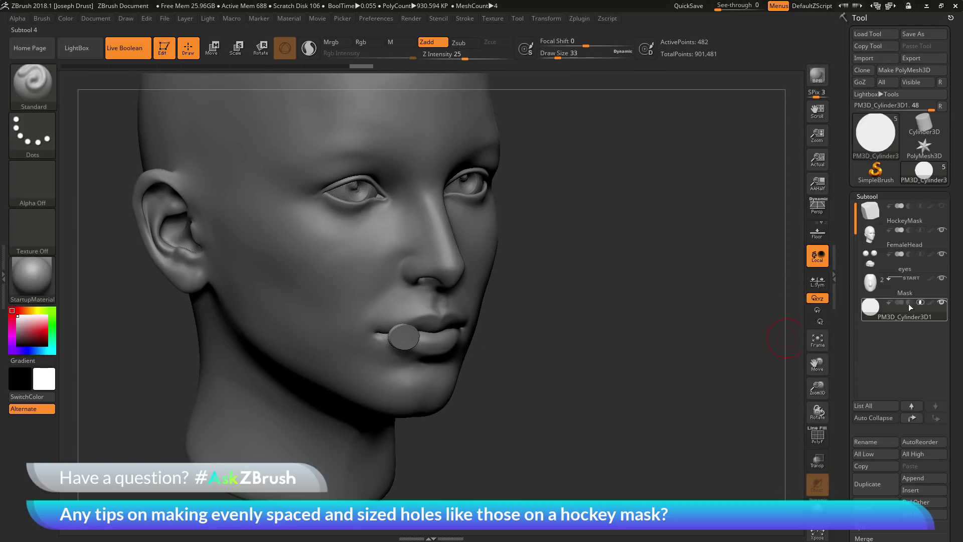
left_click(901, 303)
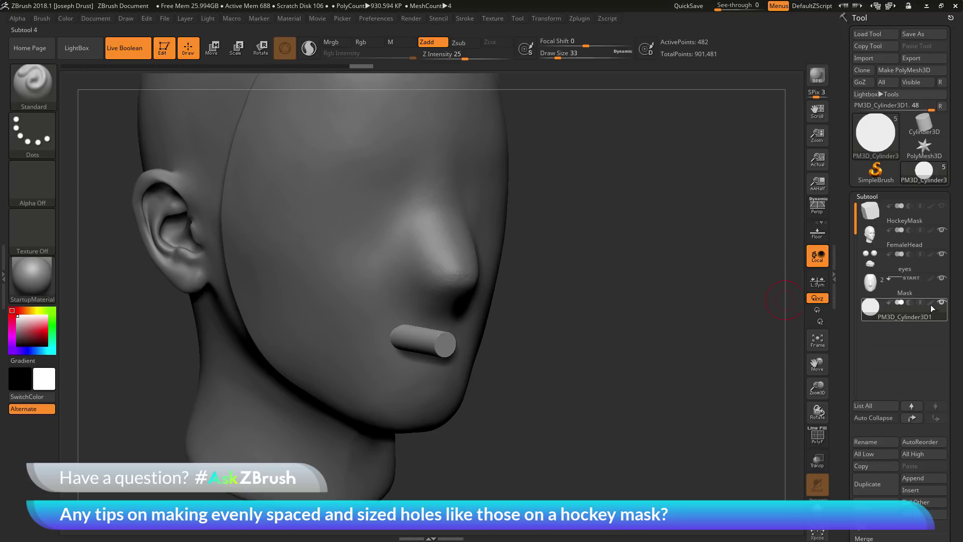
mouse_move(907, 304)
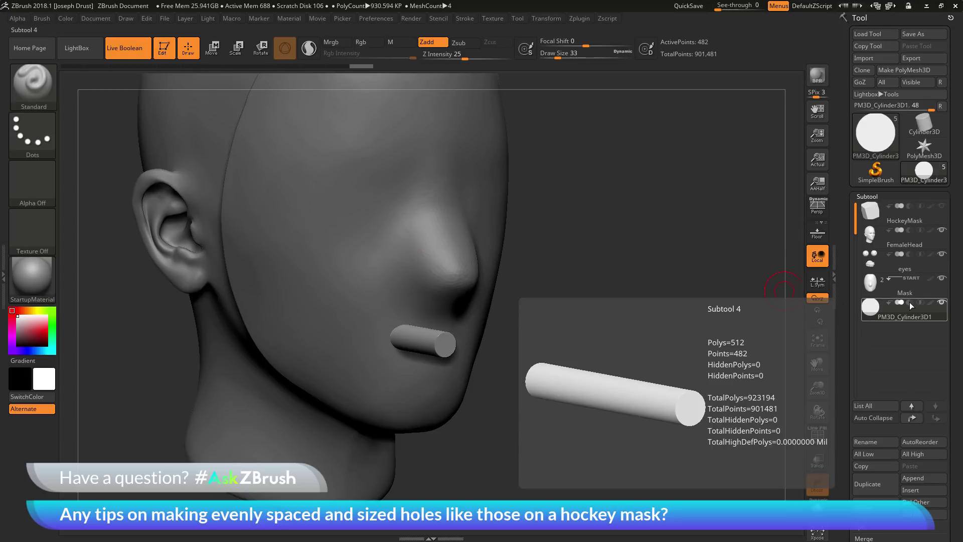
left_click(909, 302)
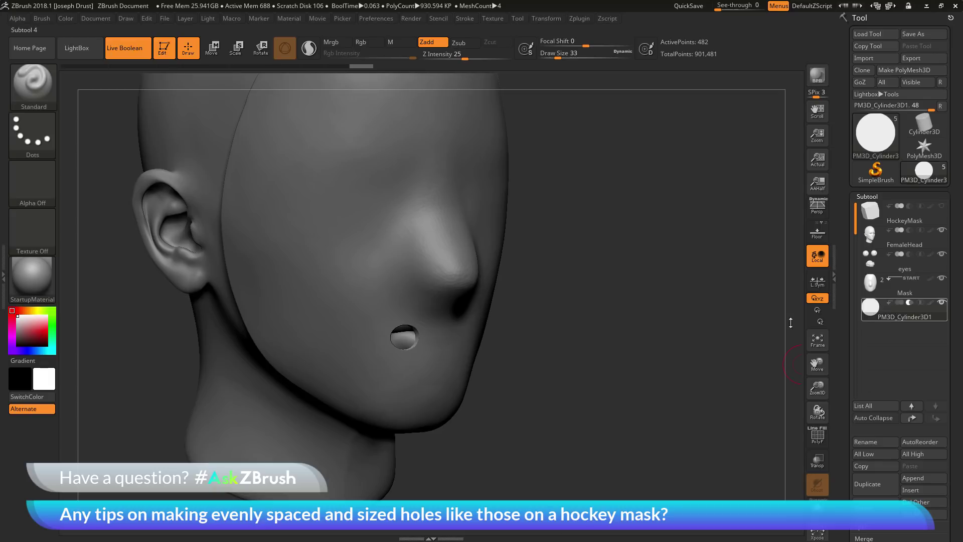
- Set the cylinder to intersection once more to inspect its effect on the mask, and return it to subtraction
left_click_drag(641, 377, 628, 377)
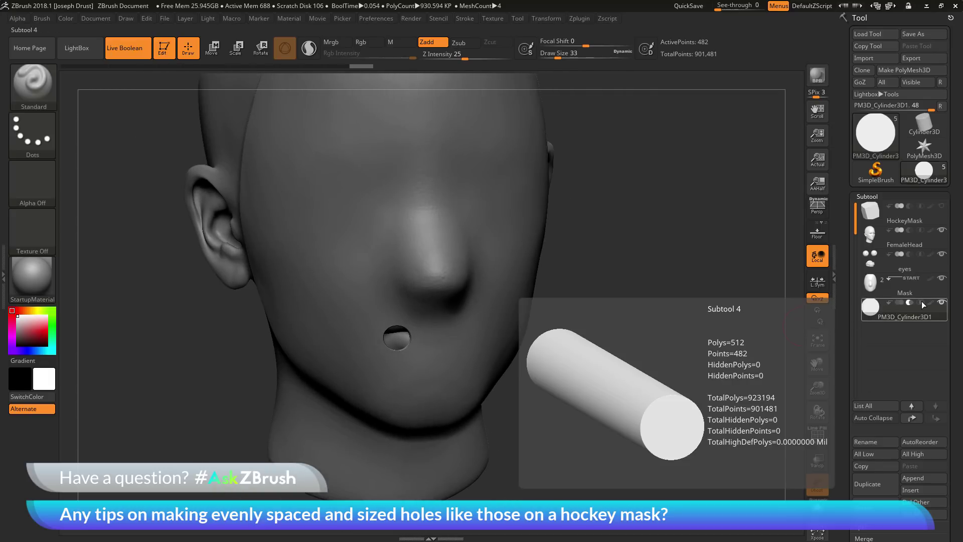
left_click(923, 304)
mouse_move(592, 356)
left_mouse_down()
mouse_move(635, 352)
mouse_move(610, 358)
left_mouse_up()
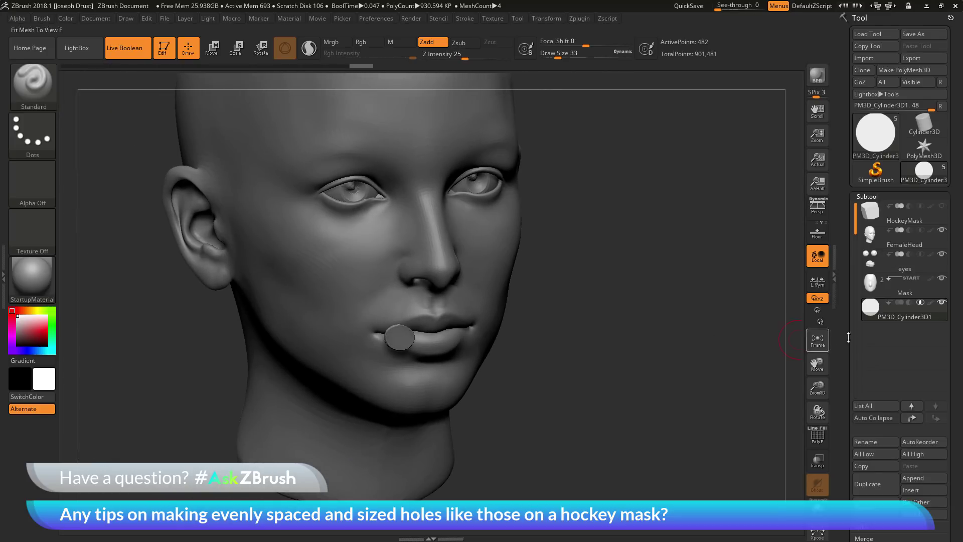
left_click(906, 303)
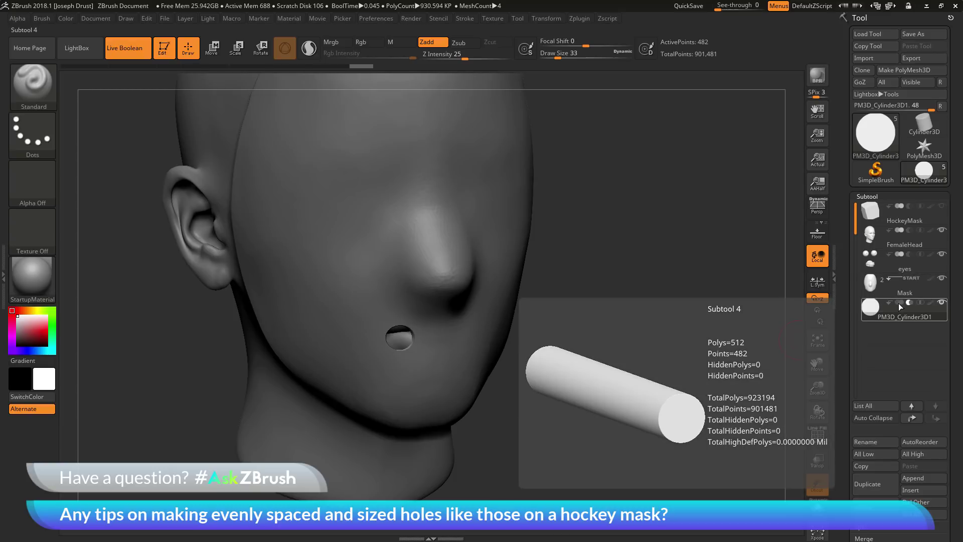
left_click(907, 302)
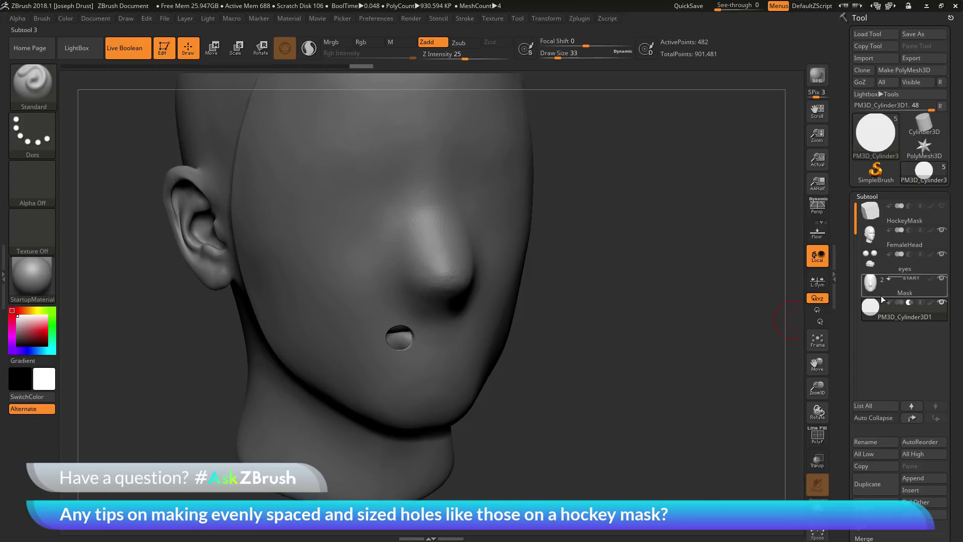
- Reposition the subtractive cylinder along Z and X so its hole sits slightly higher, just below and beside the nose
left_click_drag(715, 351, 608, 282, "shift")
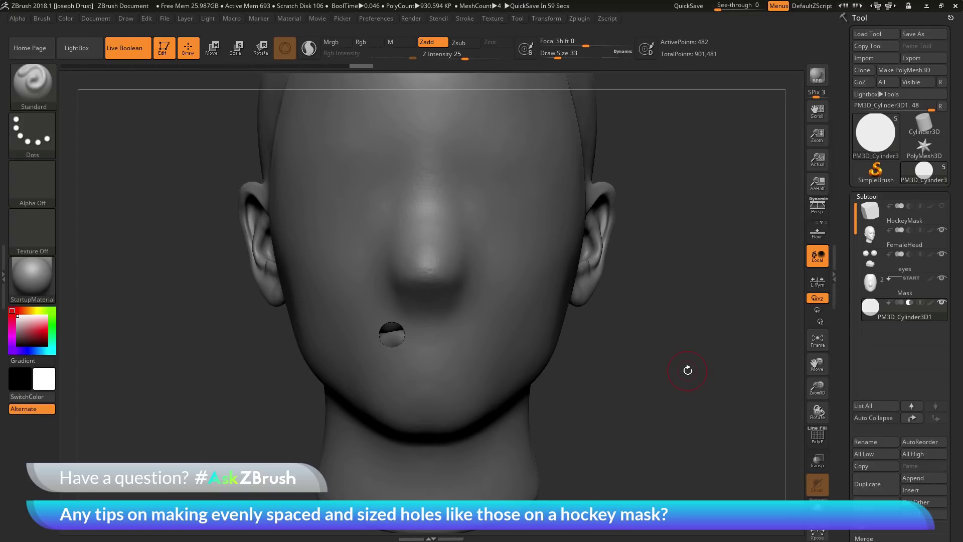
left_click(219, 54)
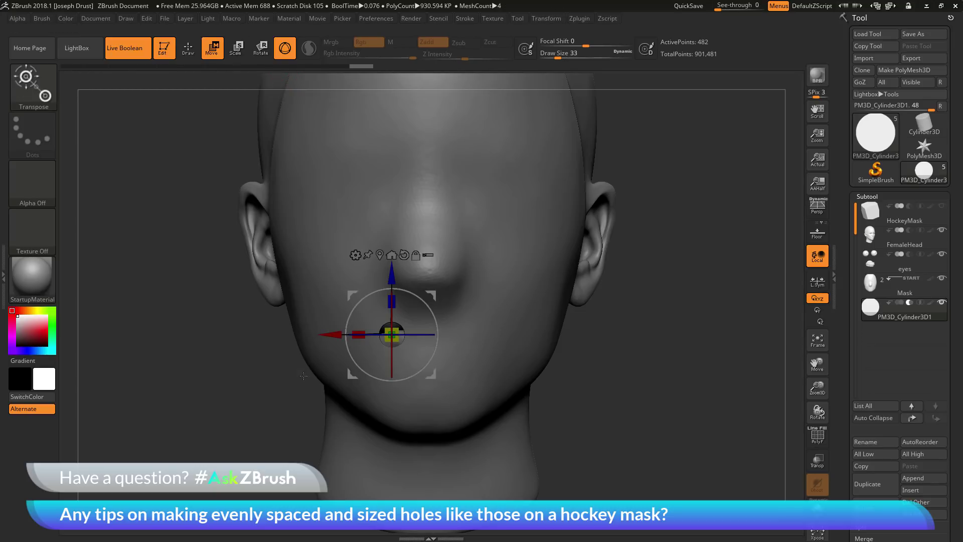
left_click_drag(391, 278, 417, 294)
mouse_move(673, 361)
left_mouse_down()
mouse_move(722, 363)
mouse_move(662, 368)
left_mouse_up()
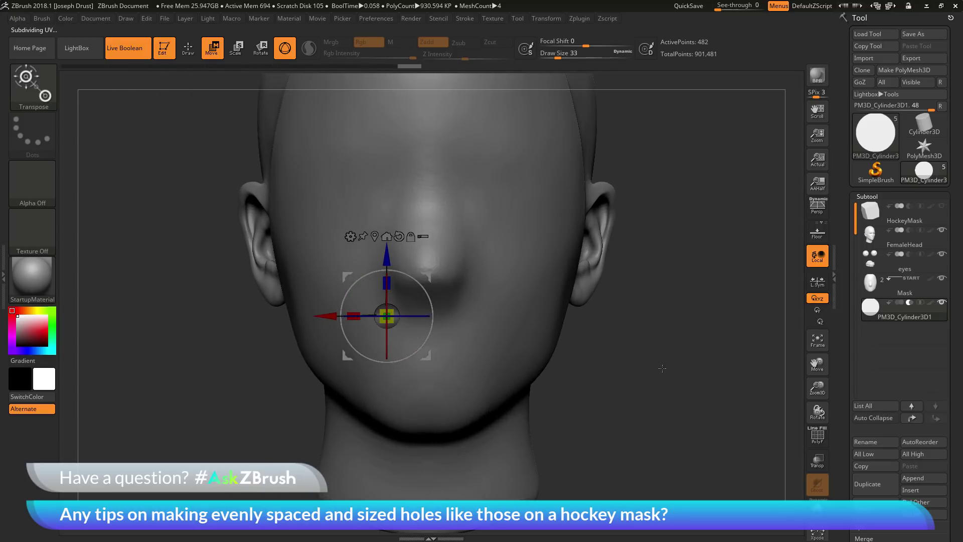
left_click_drag(386, 284, 387, 291)
left_click_drag(331, 323, 335, 323)
left_click_drag(657, 358, 598, 351)
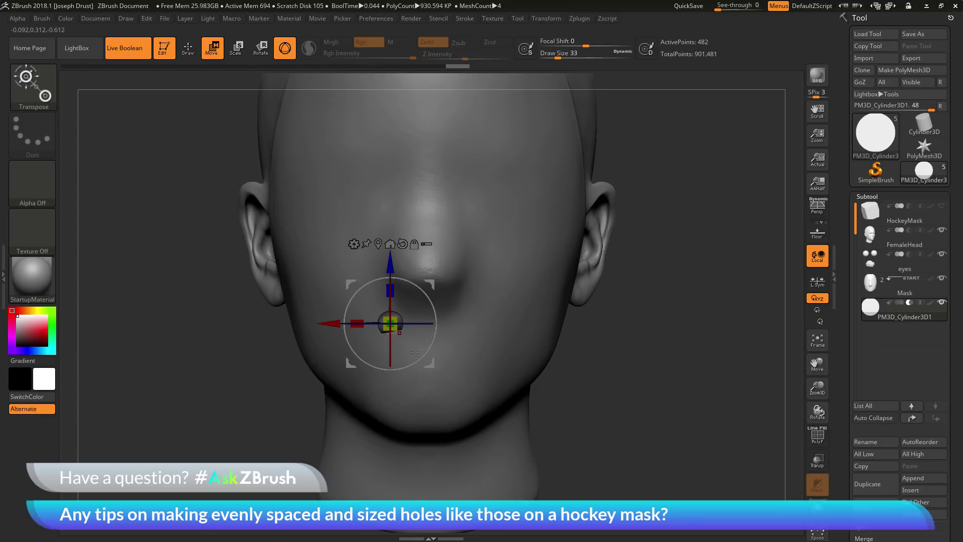
left_click_drag(622, 353, 653, 384)
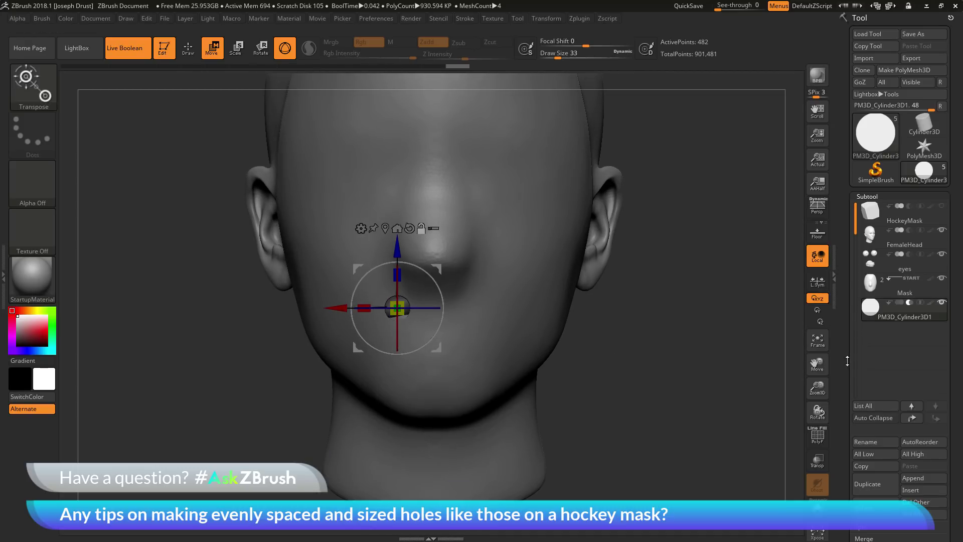
scroll(845, 328, "down", 1)
scroll(844, 328, "down", 10)
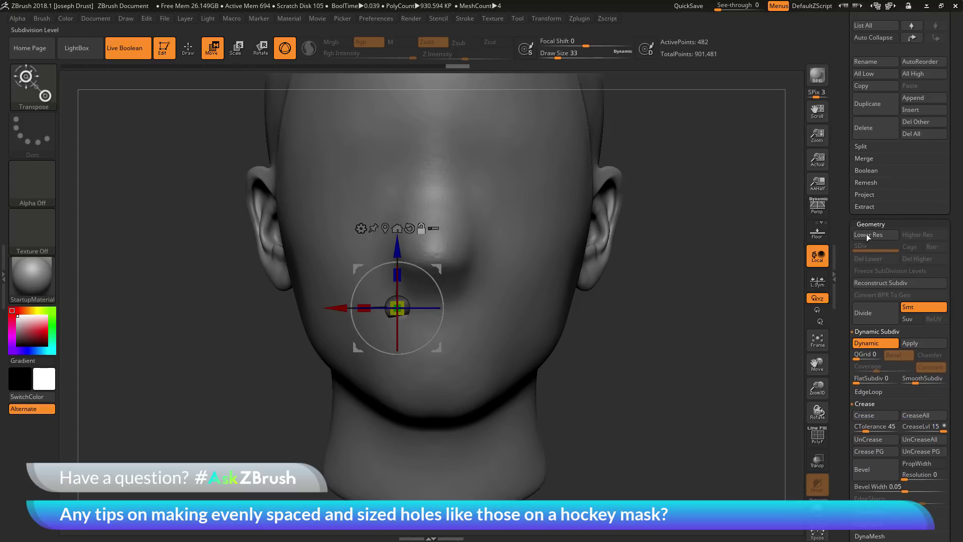
scroll(845, 220, "up", 8)
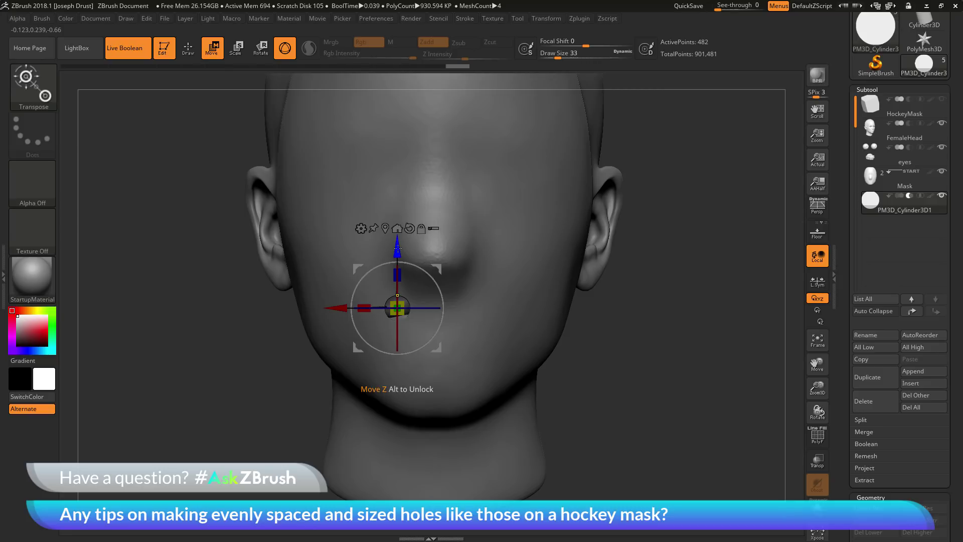
- Duplicate the cylinder downward along Z at about 0.114 spacing, repeat the copy into an evenly spaced column, and undo the copies
left_click_drag(397, 248, 397, 283, "ctrl")
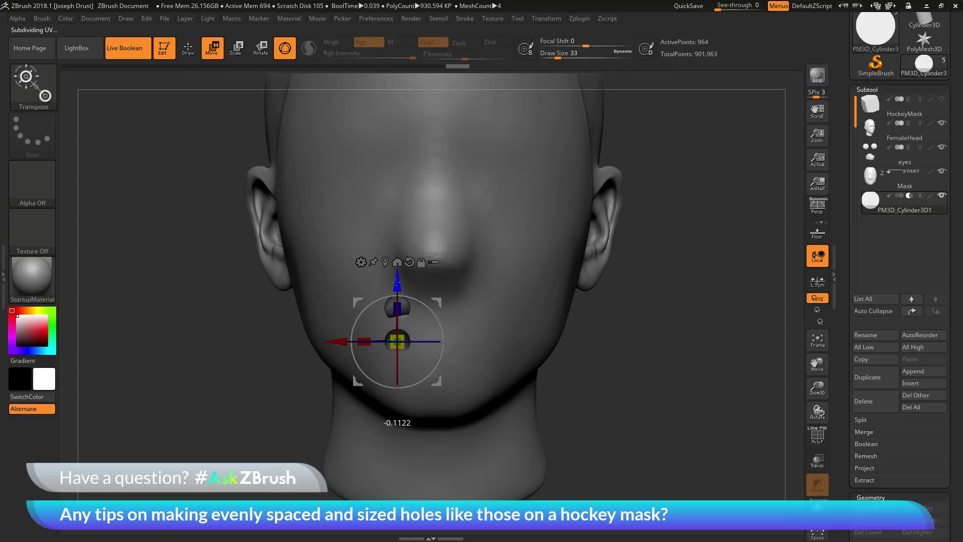
left_click_drag(396, 283, 396, 283, "ctrl")
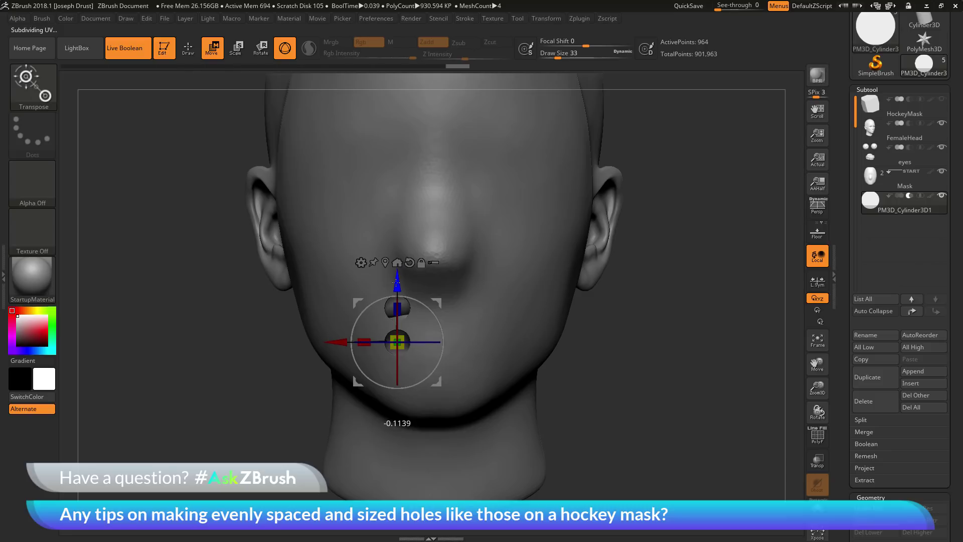
left_click_drag(397, 284, 387, 425, "ctrl")
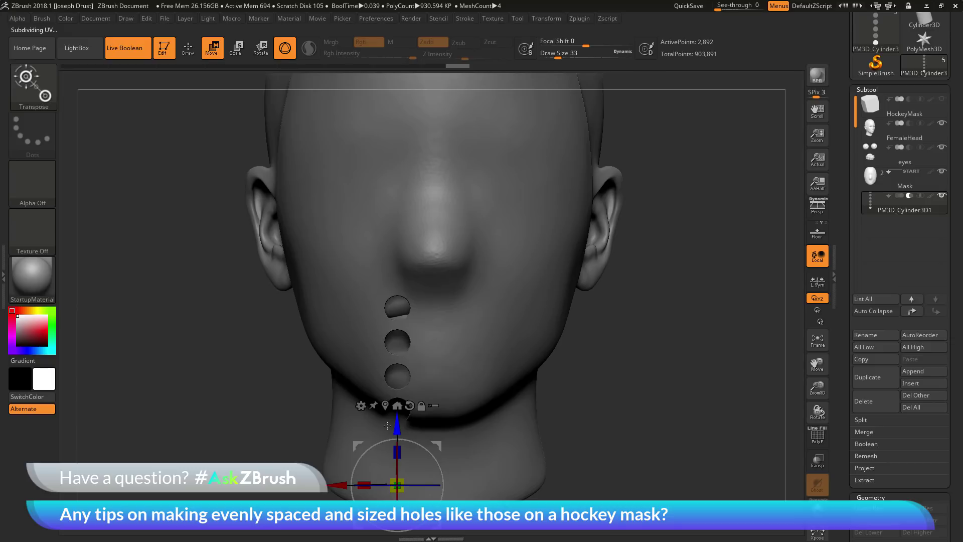
mouse_move(590, 435)
left_mouse_down()
mouse_move(669, 436)
mouse_move(638, 359)
mouse_move(669, 278)
mouse_move(650, 310)
left_mouse_up()
key("ctrl+z")
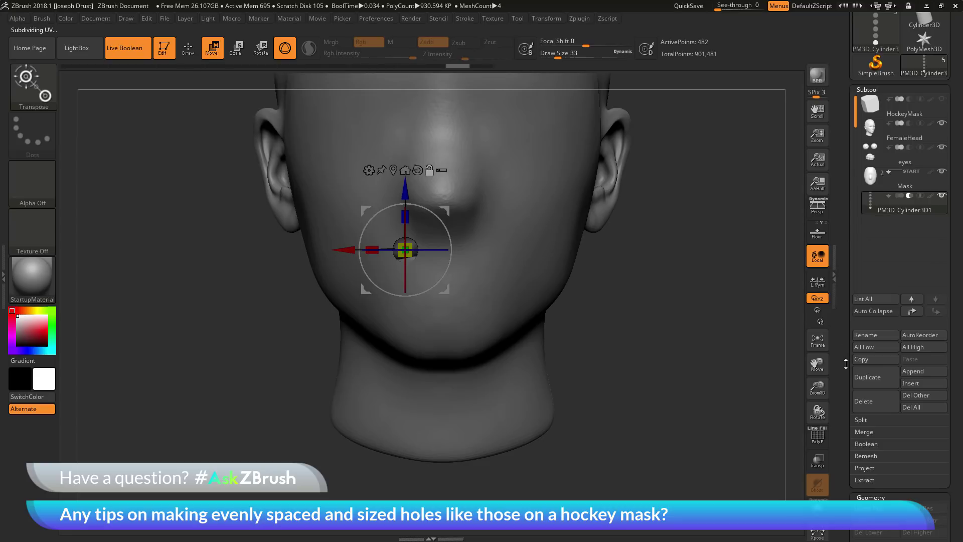
- Duplicate the subtractive cylinder downward along Z into an evenly spaced column of three holes beside the mouth
scroll(865, 323, "down", 5)
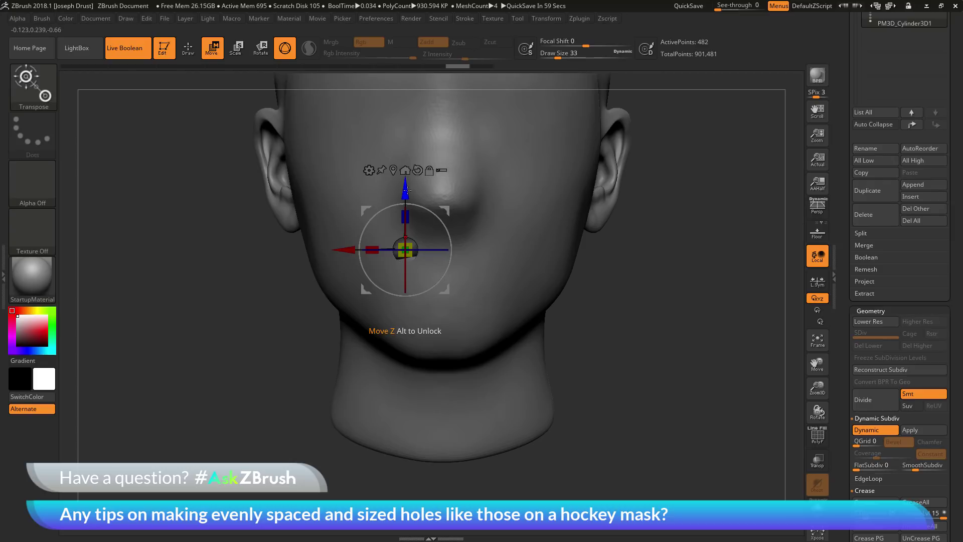
left_click_drag(406, 190, 403, 261, "ctrl")
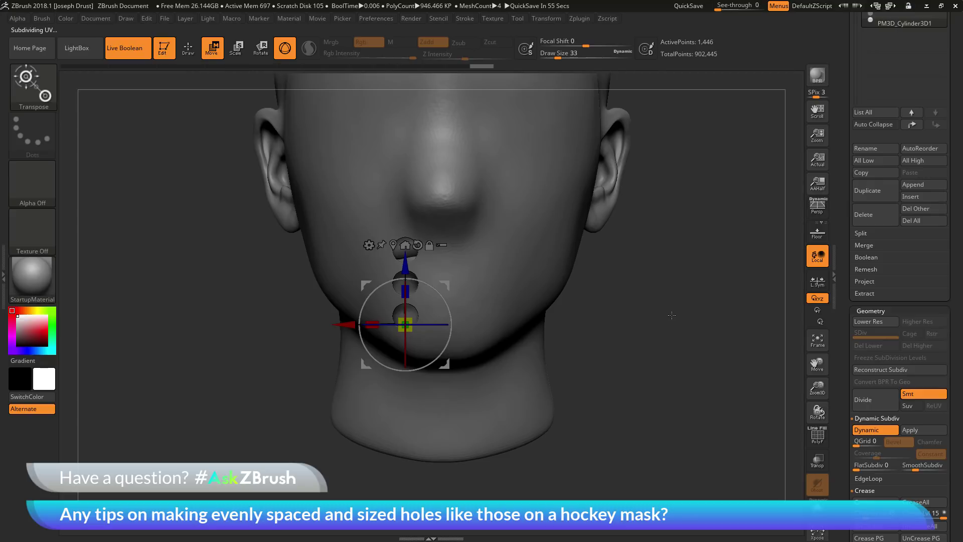
left_click(188, 47)
mouse_move(661, 337)
left_mouse_down()
mouse_move(703, 343)
mouse_move(659, 345)
left_mouse_up()
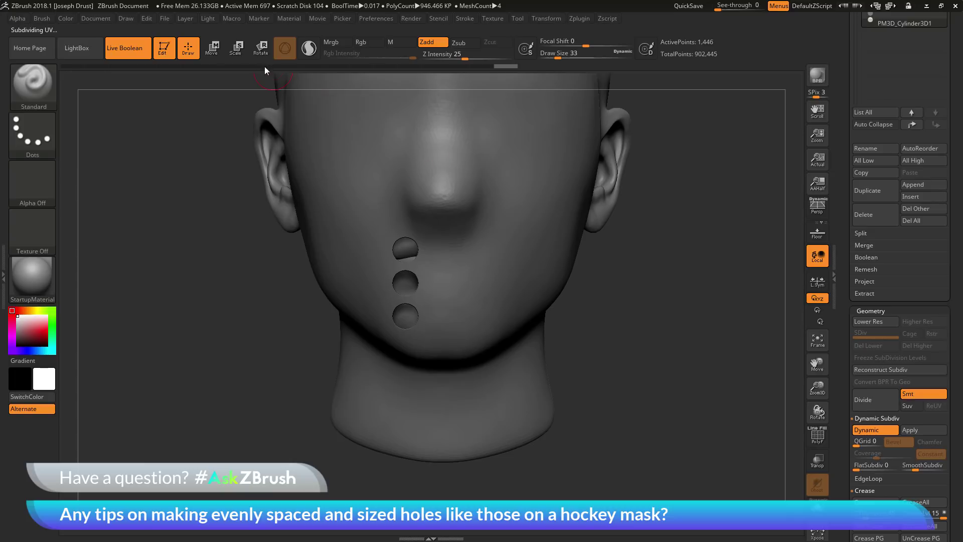
- Center the gizmo on the three-cylinder column, scale it down to about 0.8 and shift it closer to the face's centerline
left_click(218, 49)
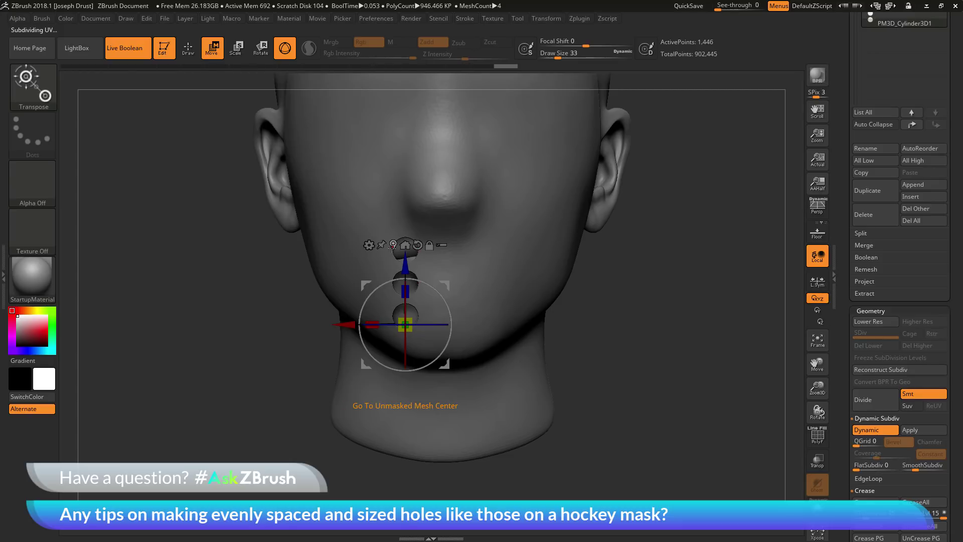
left_click(393, 245)
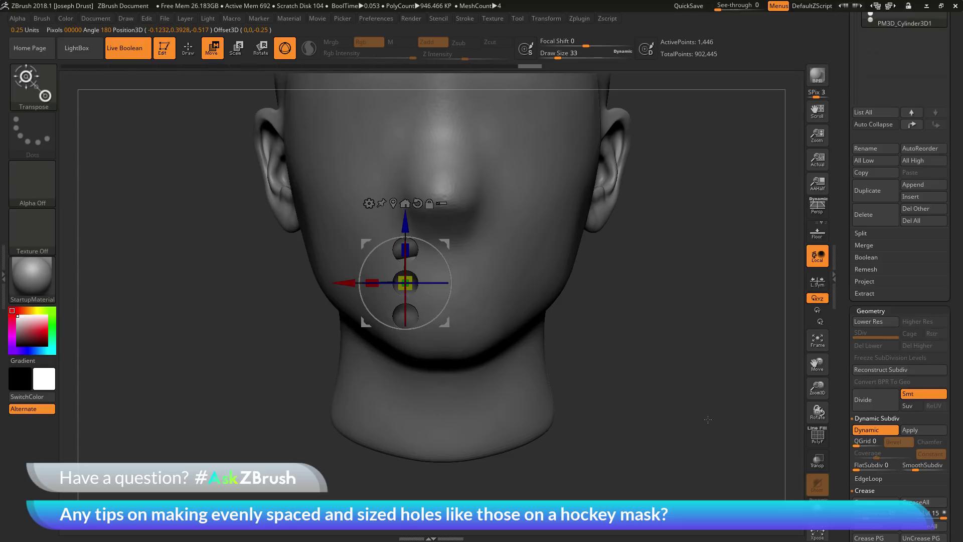
left_click_drag(406, 282, 399, 282)
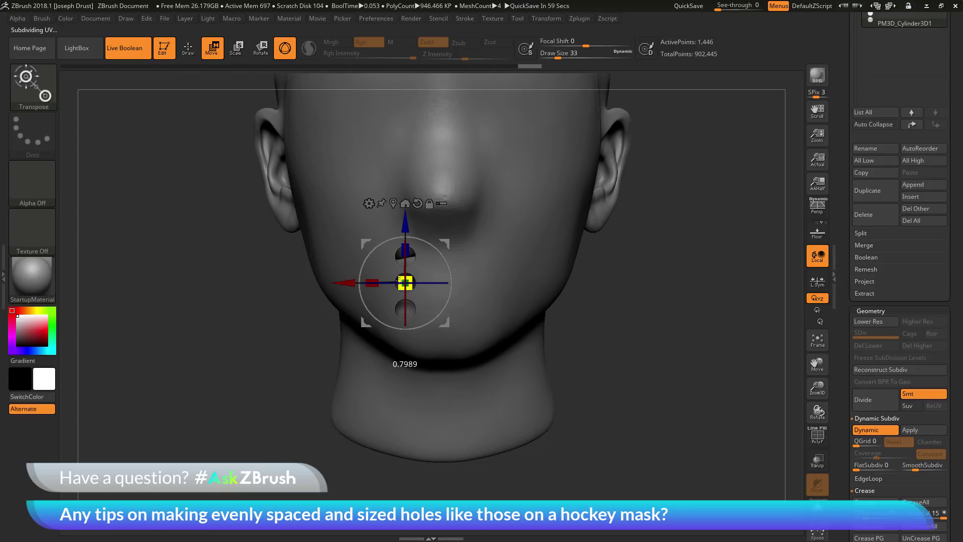
left_click_drag(339, 283, 343, 283)
left_click_drag(592, 351, 673, 346)
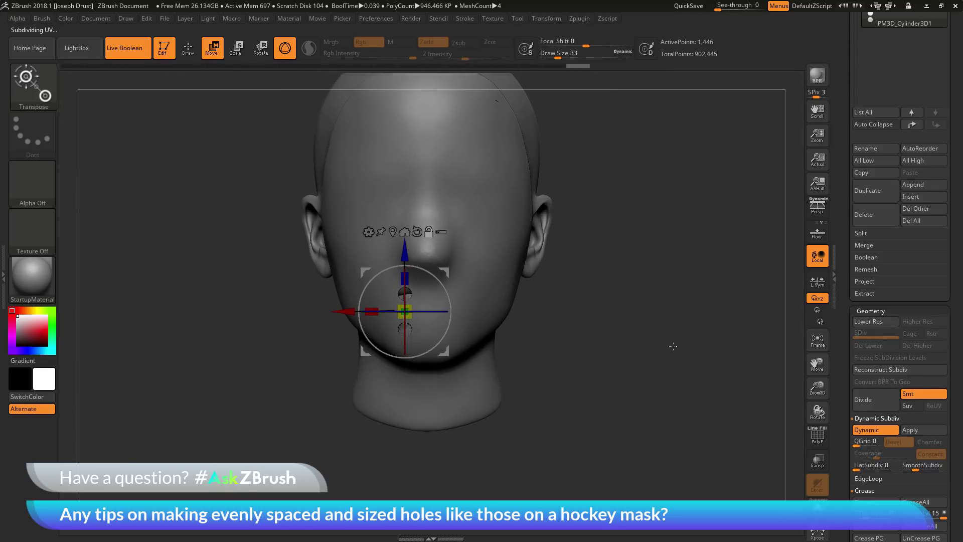
left_click_drag(346, 312, 353, 311)
left_click_drag(411, 312, 423, 305)
left_click_drag(411, 256, 411, 257)
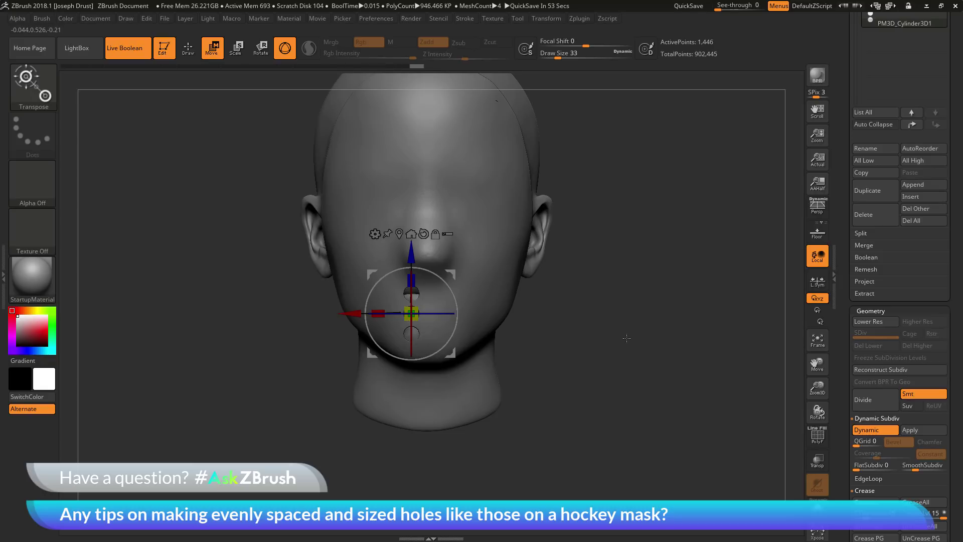
left_click(189, 49)
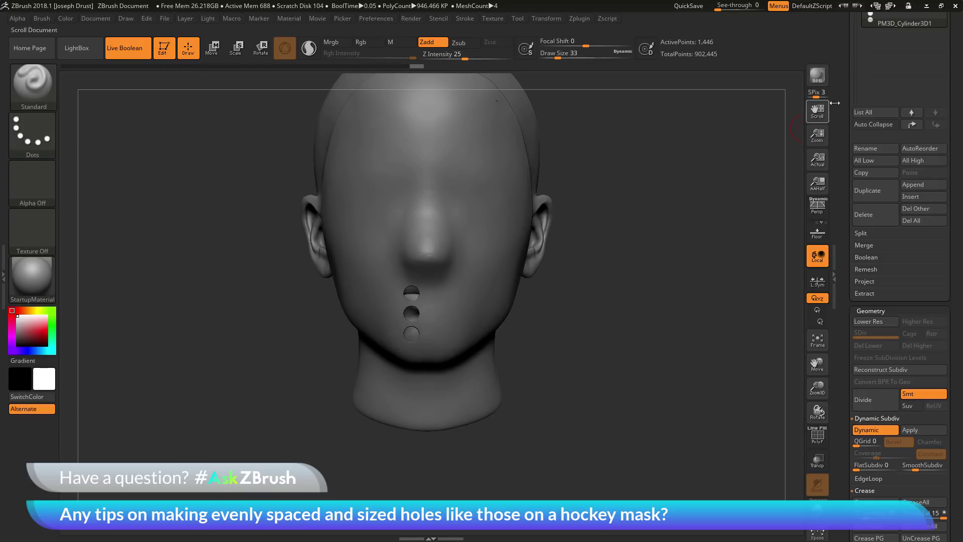
- Apply Mirror And Weld to the three-cylinder column to create a matching column of holes across the face
scroll(844, 185, "up", 5)
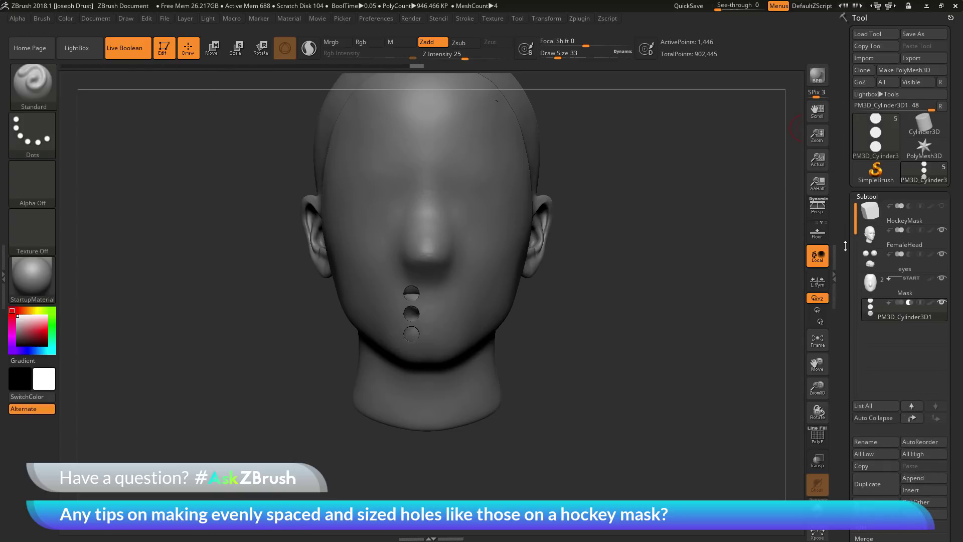
scroll(845, 246, "down", 5)
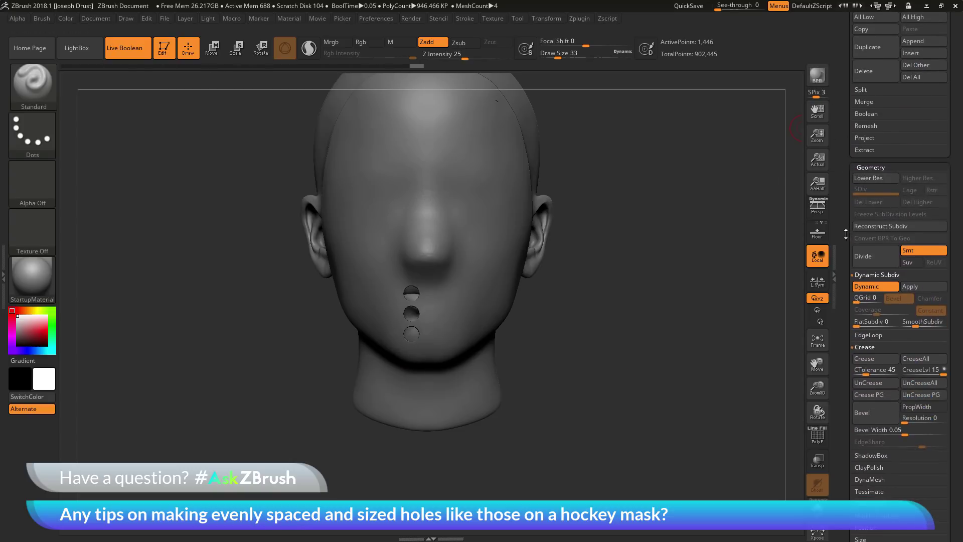
scroll(846, 235, "down", 3)
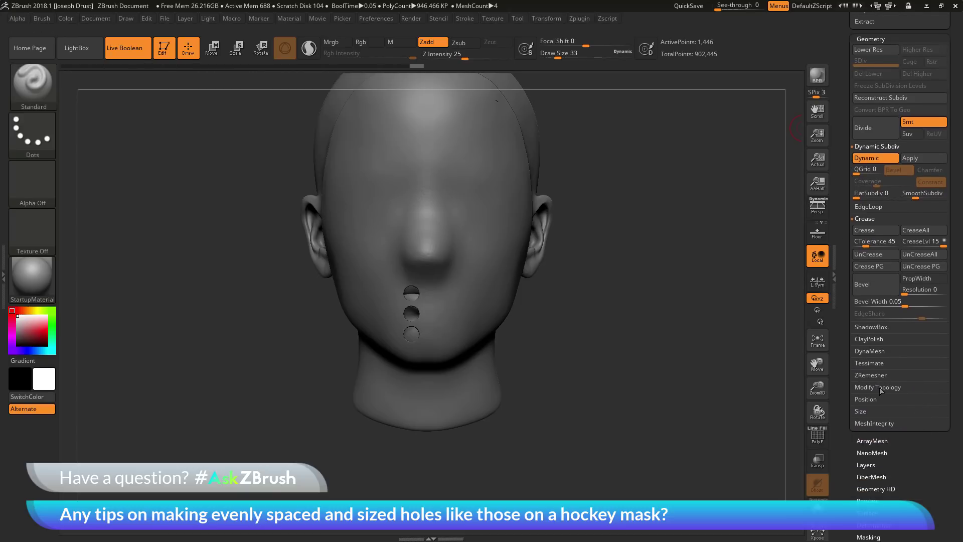
left_click(881, 390)
scroll(872, 326, "down", 3)
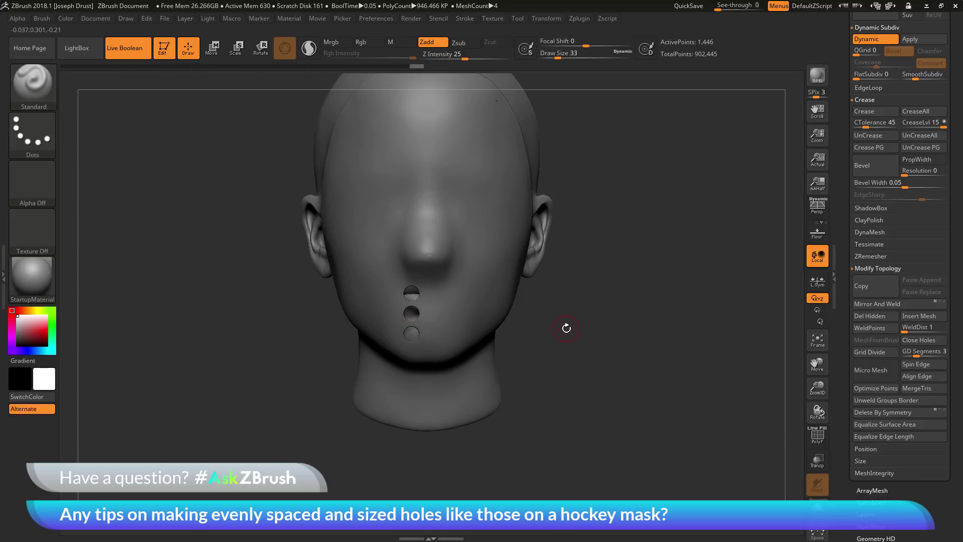
left_click(865, 304)
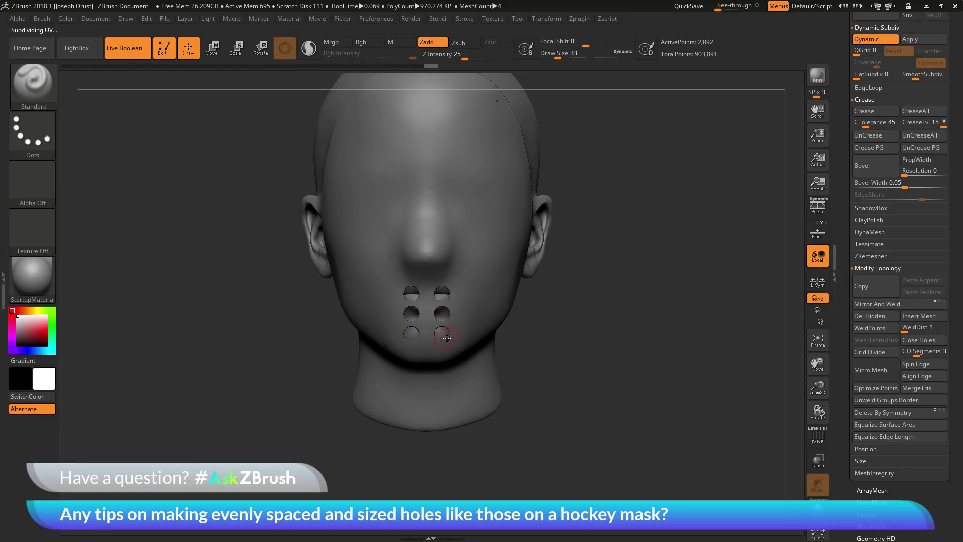
left_click_drag(585, 334, 527, 369)
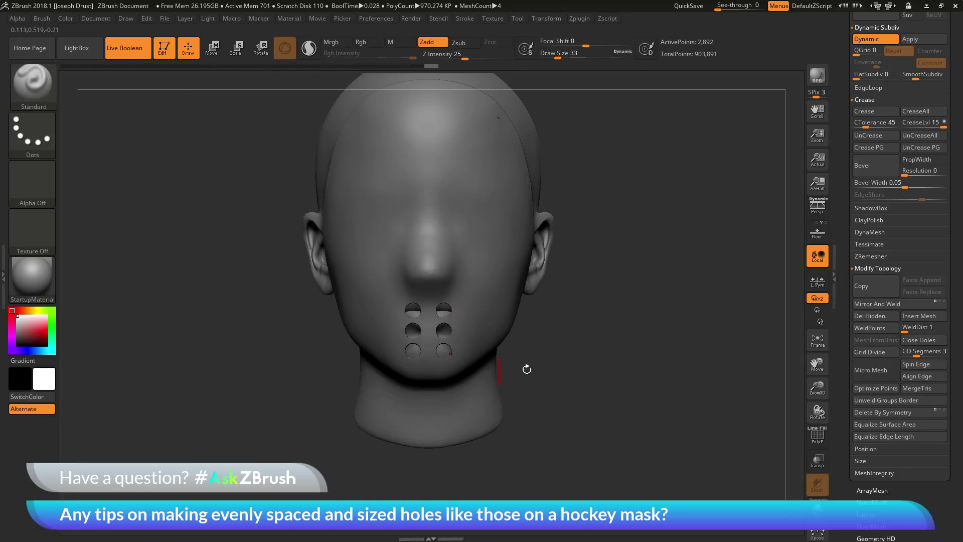
left_click_drag(644, 292, 651, 311, "alt")
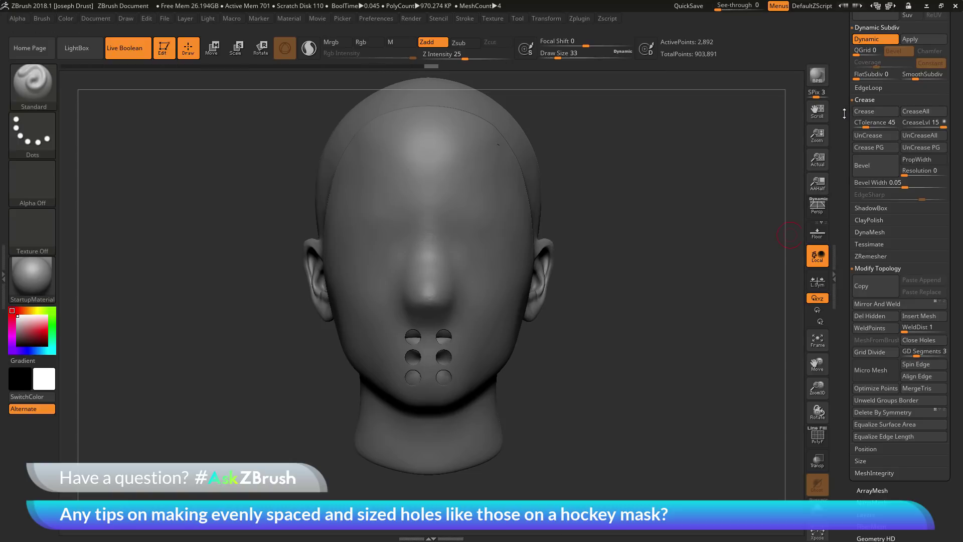
- Duplicate the PM3D_Cylinder3D1 subtool holding the six mouth cylinders
left_click_drag(844, 114, 840, 250)
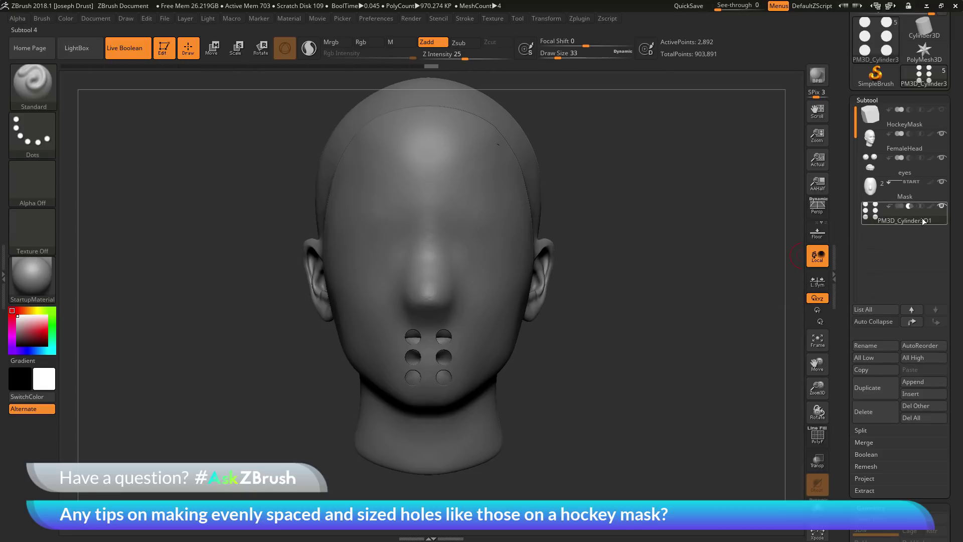
mouse_move(905, 221)
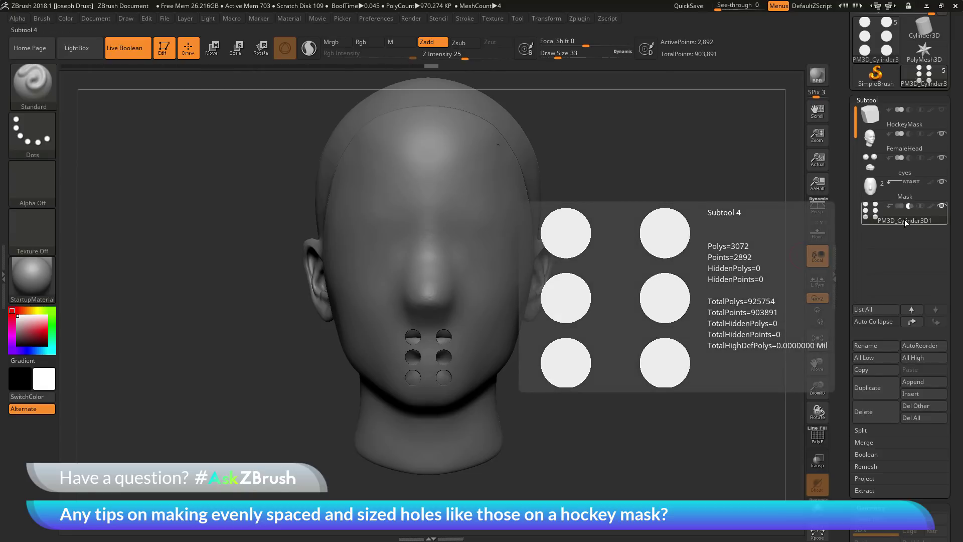
left_click(868, 388)
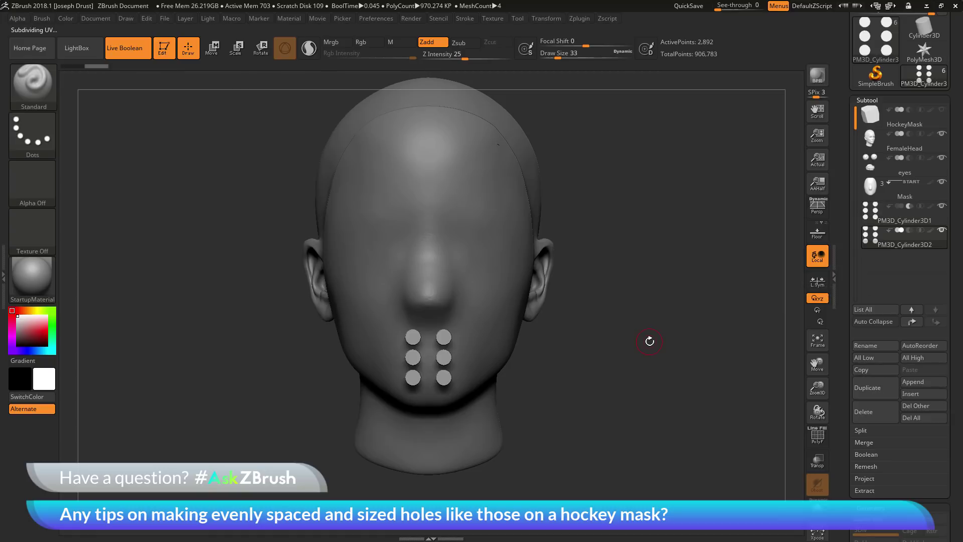
mouse_move(688, 298)
left_mouse_down()
mouse_move(742, 299)
mouse_move(686, 292)
mouse_move(691, 308)
left_mouse_up()
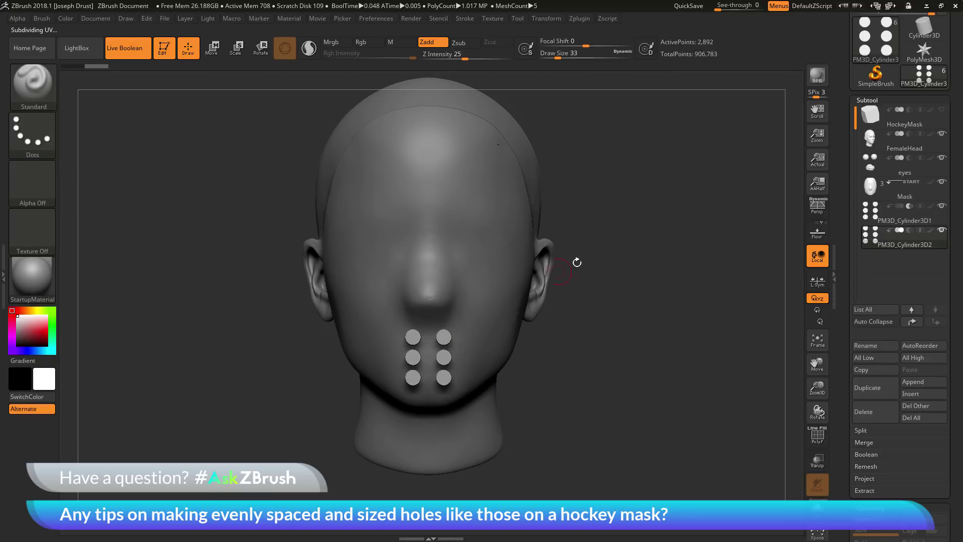
mouse_move(902, 230)
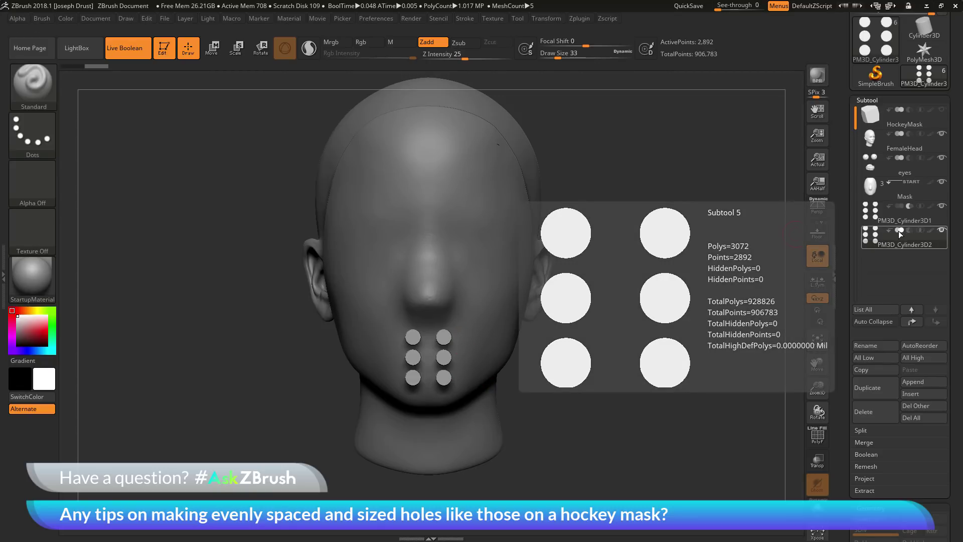
left_click_drag(604, 357, 617, 335)
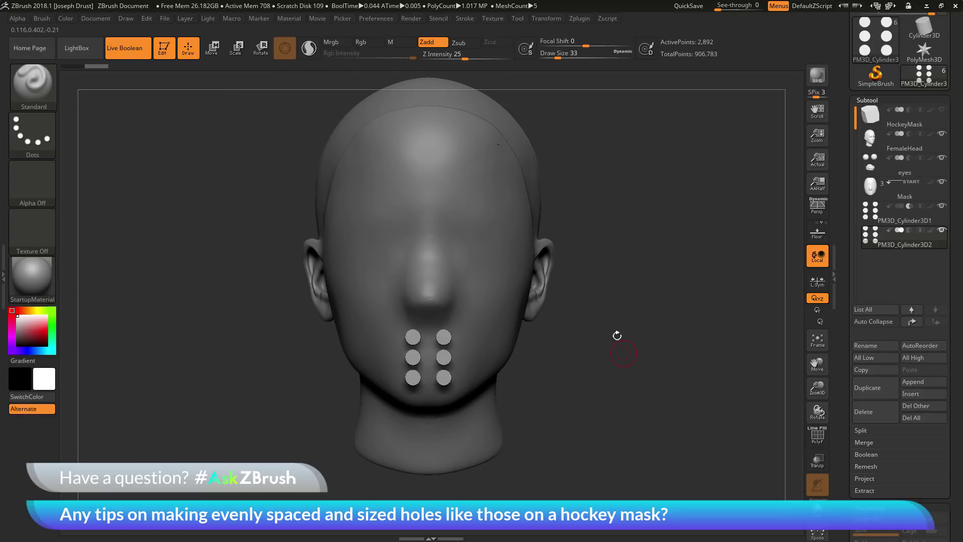
- Center the gizmo on the duplicated cylinders, raise them along Z to the forehead and set their subtool to subtraction
left_click(212, 50)
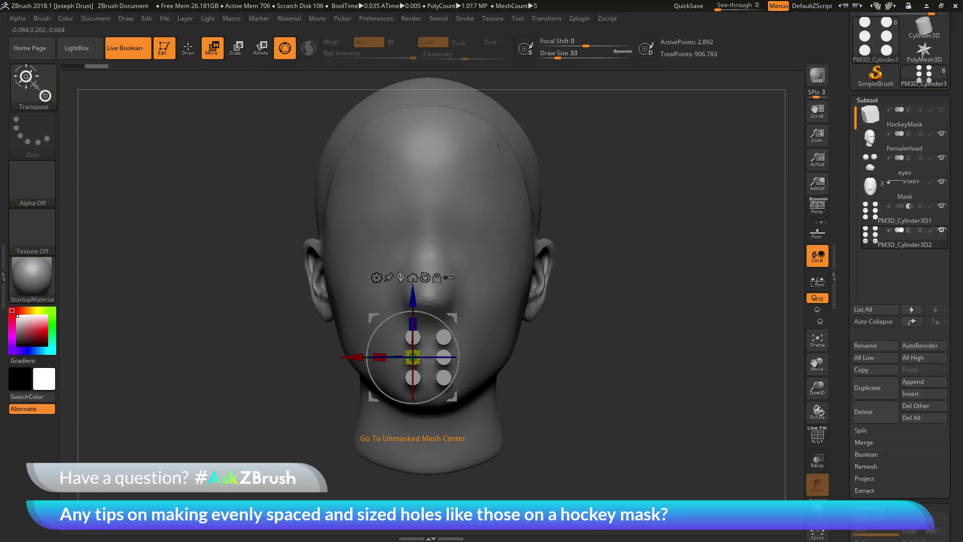
left_click_drag(392, 386, 408, 385, "alt")
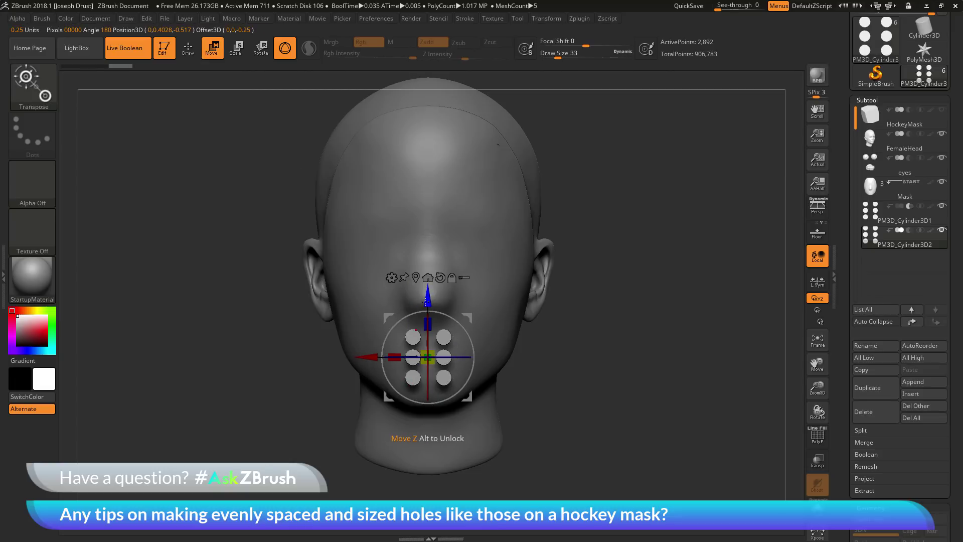
left_click_drag(428, 300, 422, 126)
mouse_move(898, 232)
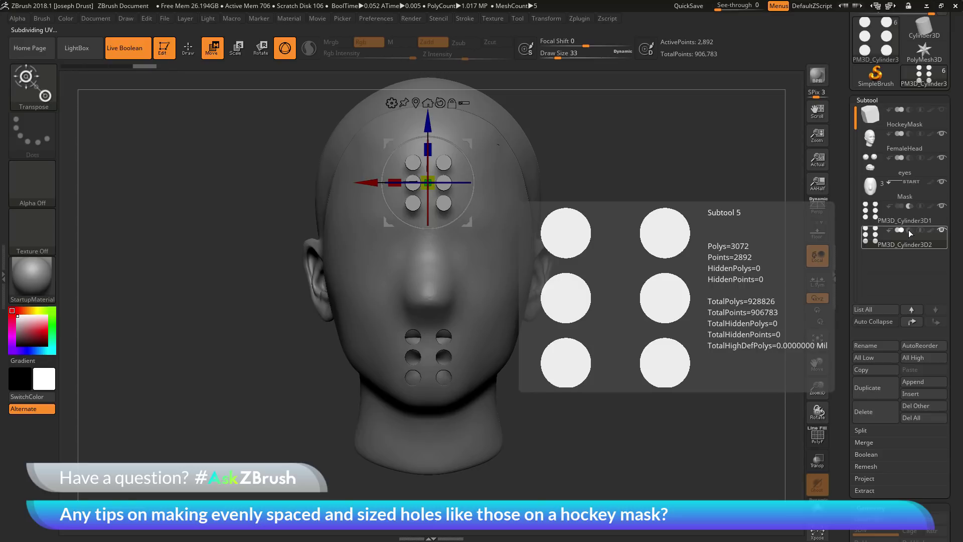
left_click(908, 229)
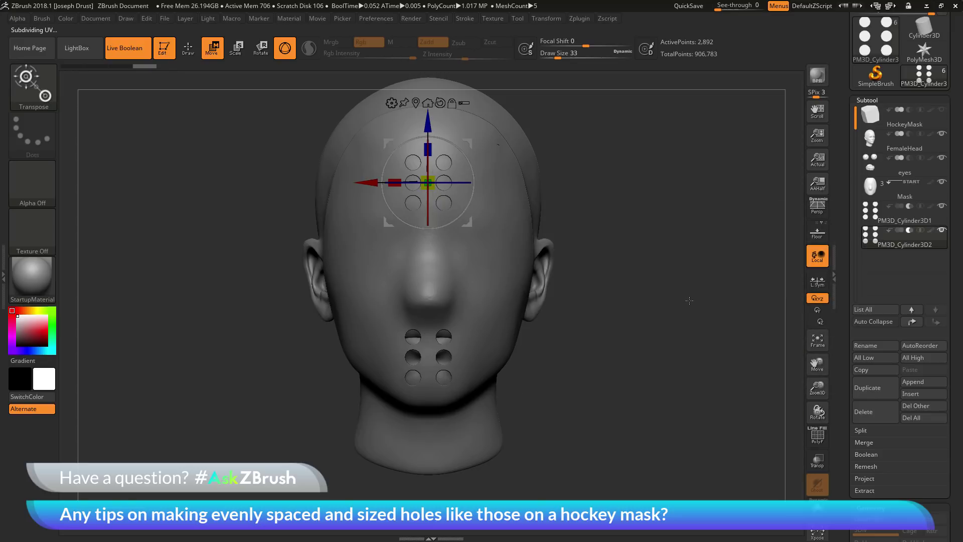
left_click(188, 48)
mouse_move(627, 175)
left_mouse_down()
mouse_move(768, 177)
mouse_move(731, 182)
mouse_move(760, 180)
left_mouse_up()
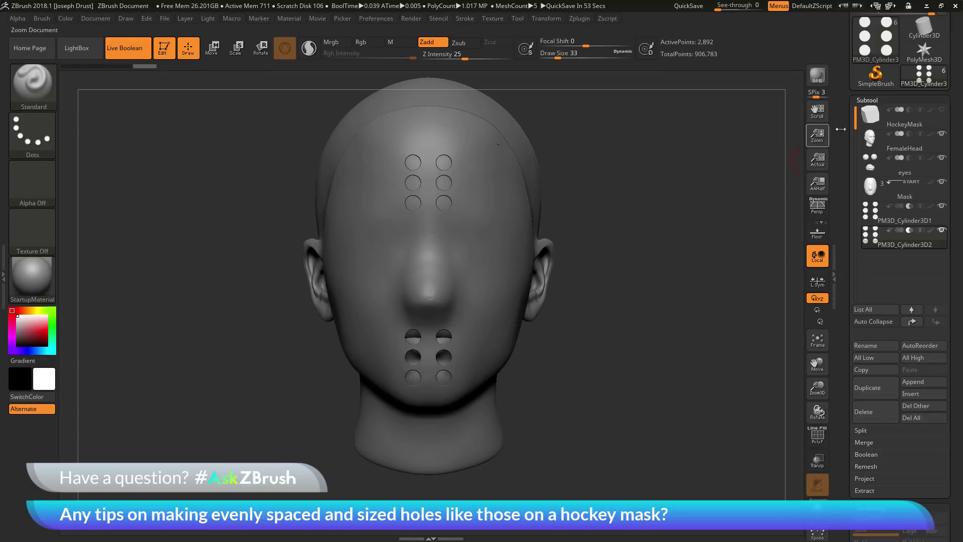
- Append a Cylinder3D subtool, select it and rotate it so its round end faces the front of the mask
left_click(912, 382)
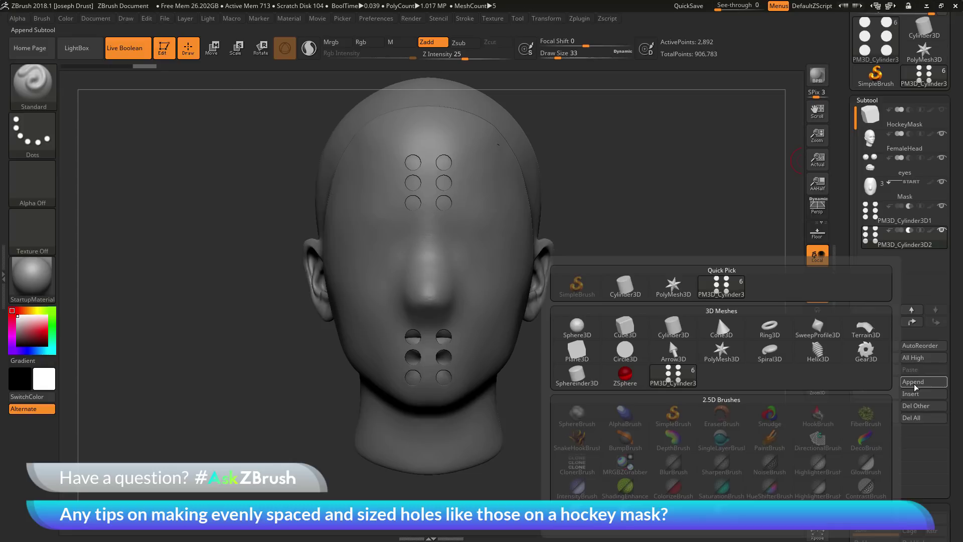
left_click(670, 332)
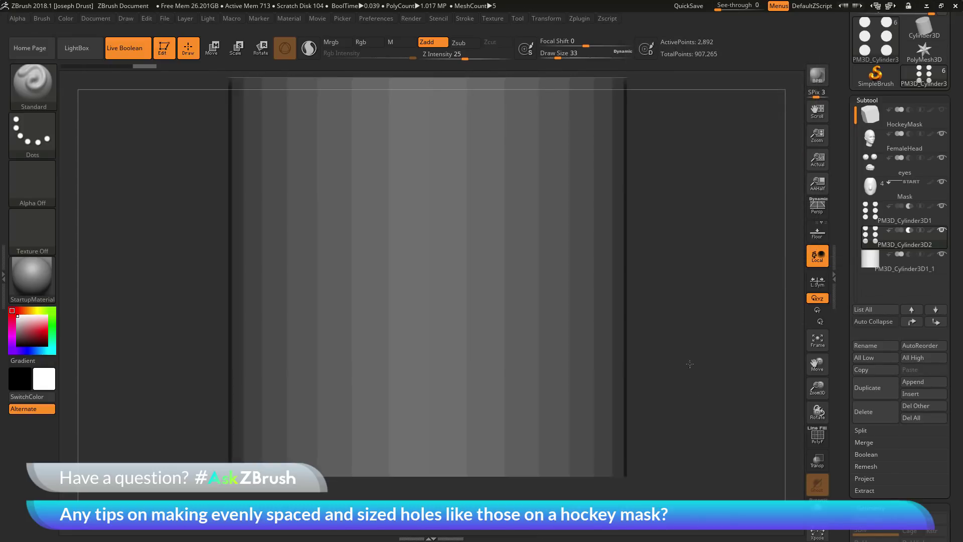
left_click(865, 271)
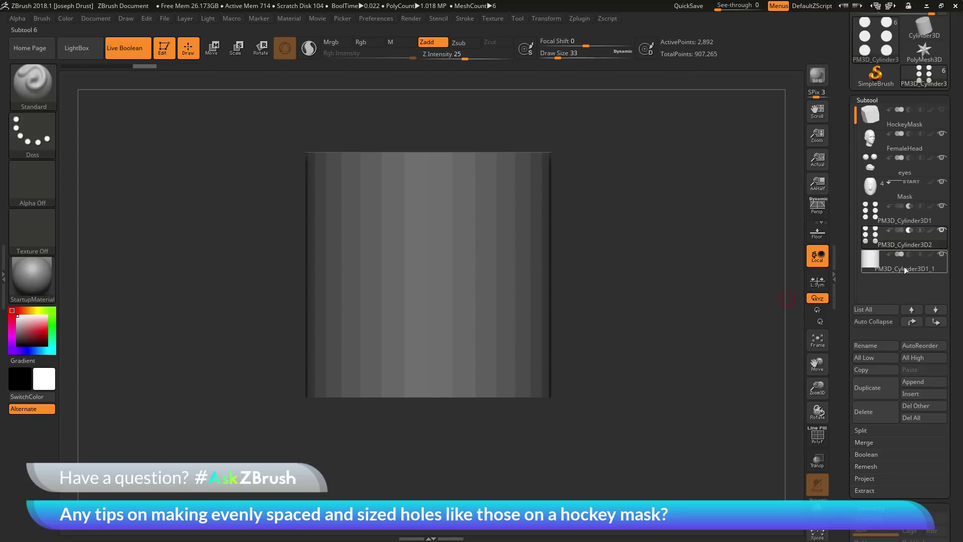
left_click(211, 47)
left_click_drag(612, 231, 649, 224)
left_click_drag(464, 245, 462, 316)
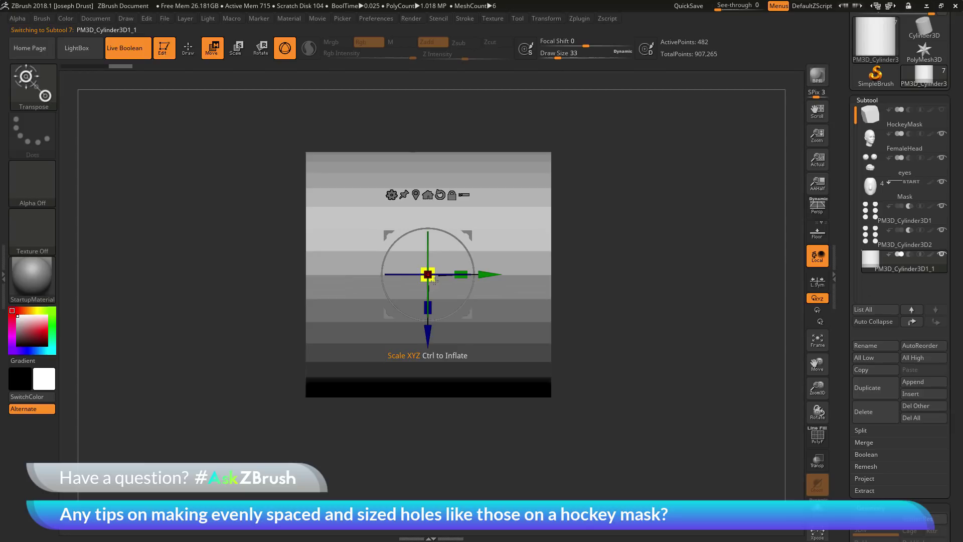
- Scale the appended cylinder down to eye-hole size, move it forward through the mask and place it over one eye
left_click_drag(434, 280, 377, 259)
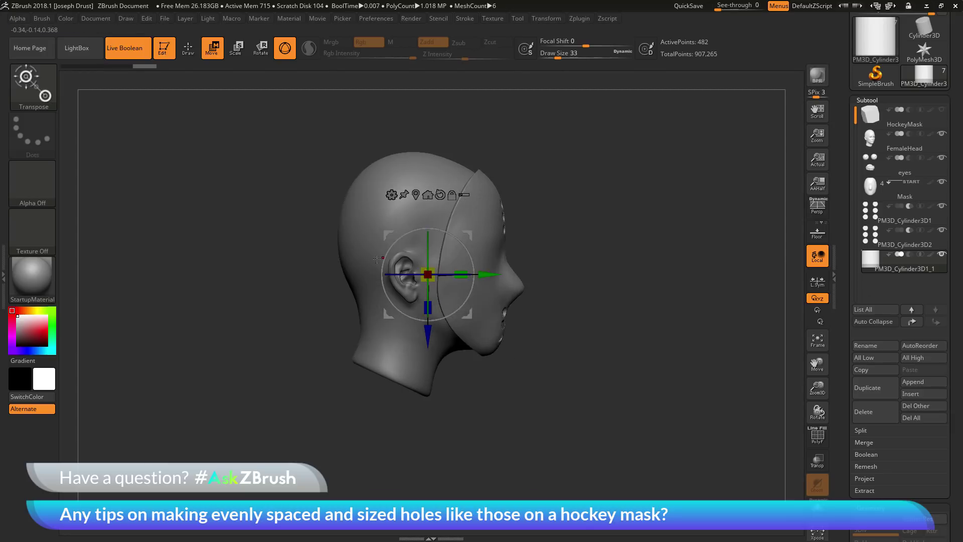
left_click_drag(489, 274, 469, 284)
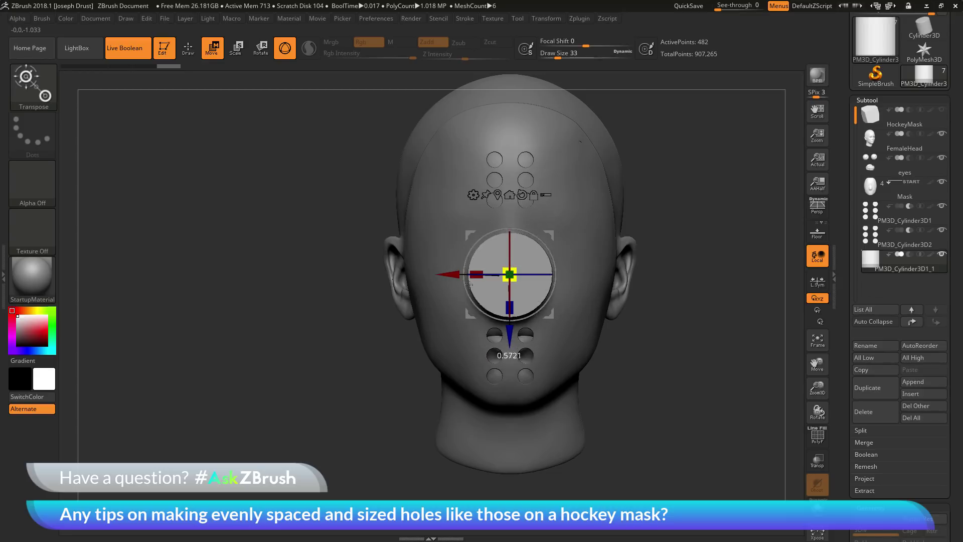
left_click_drag(522, 270, 467, 241)
left_click_drag(692, 225, 772, 228)
left_click_drag(522, 249, 492, 253)
left_click_drag(722, 271, 691, 339)
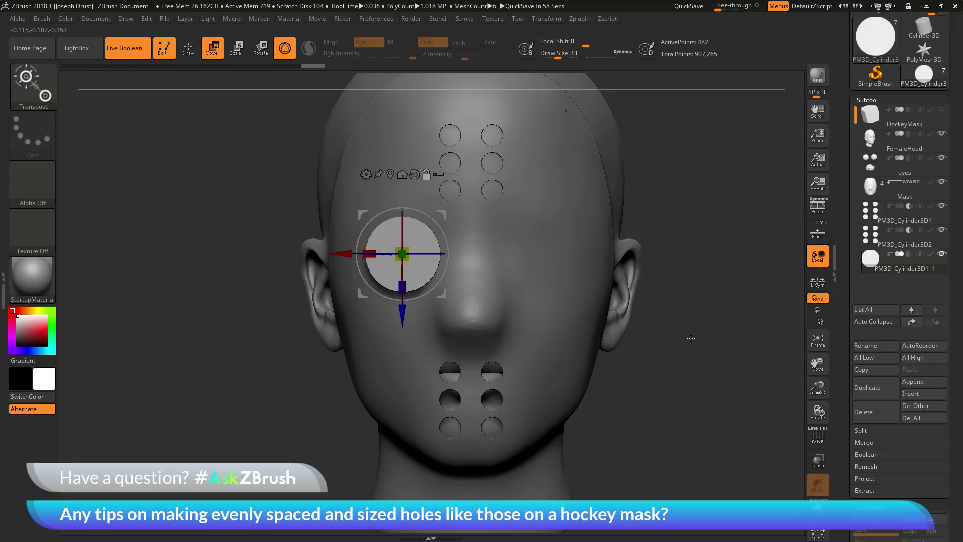
scroll(870, 50, "up", 3)
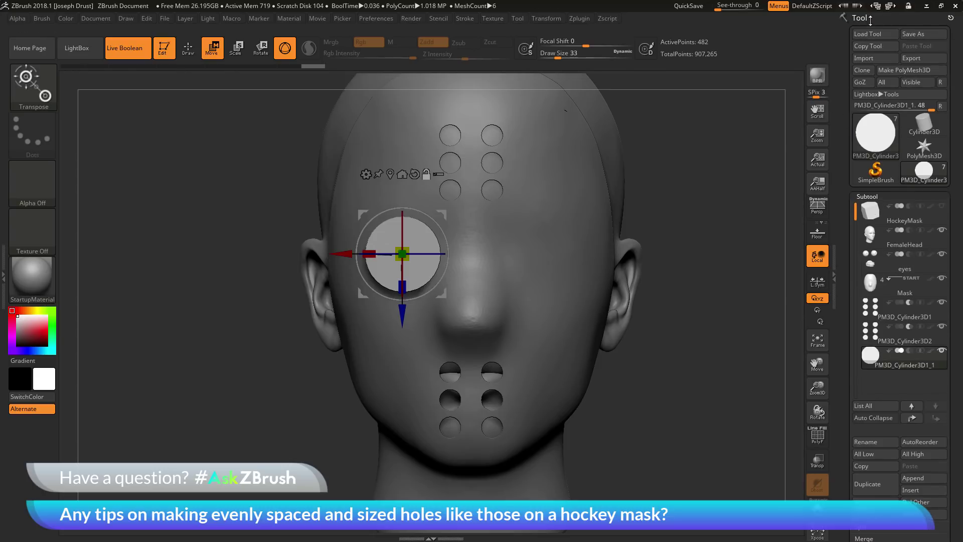
- Enable Dynamic Subdivision on the eye cylinder to smooth its round outline
scroll(848, 280, "down", 4)
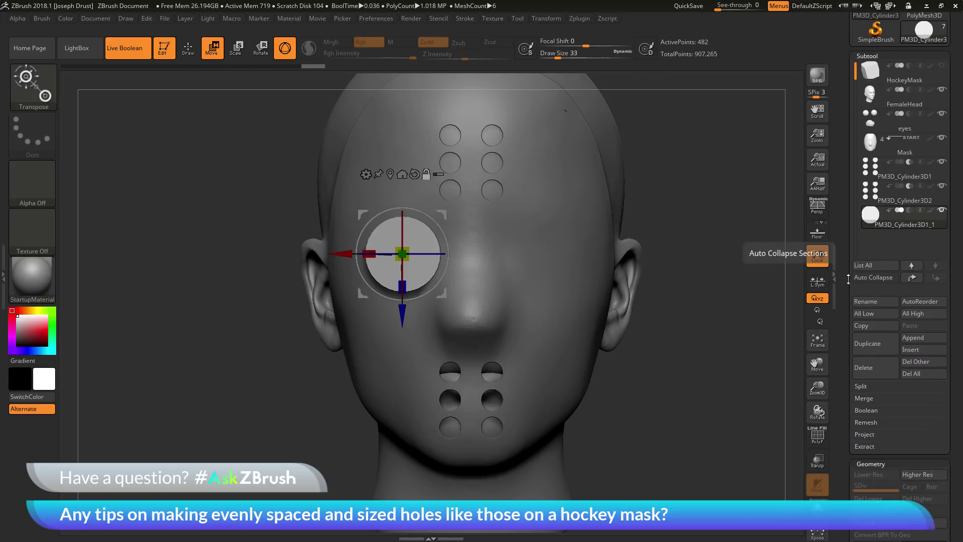
scroll(864, 170, "down", 8)
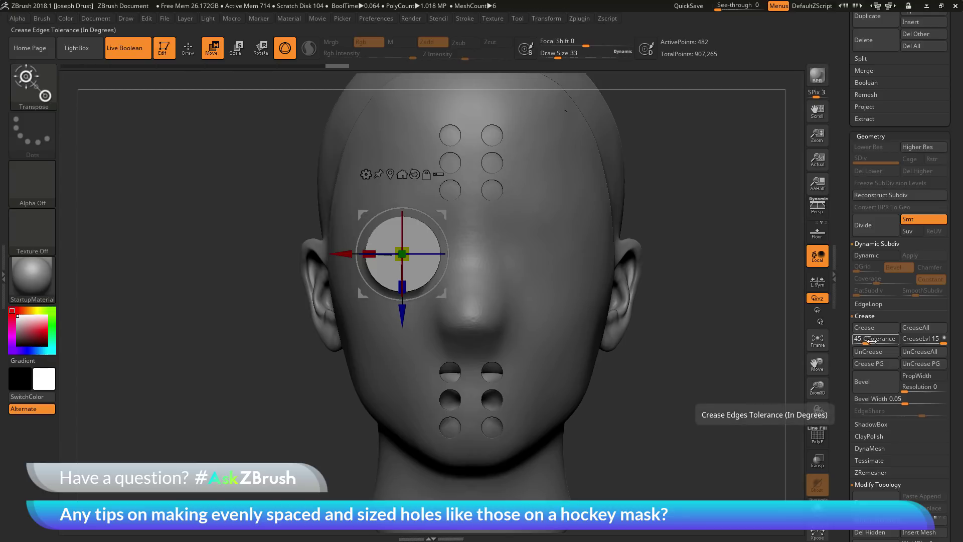
left_click(869, 256)
mouse_move(728, 305)
left_mouse_down()
mouse_move(763, 308)
mouse_move(707, 310)
mouse_move(741, 310)
left_mouse_up()
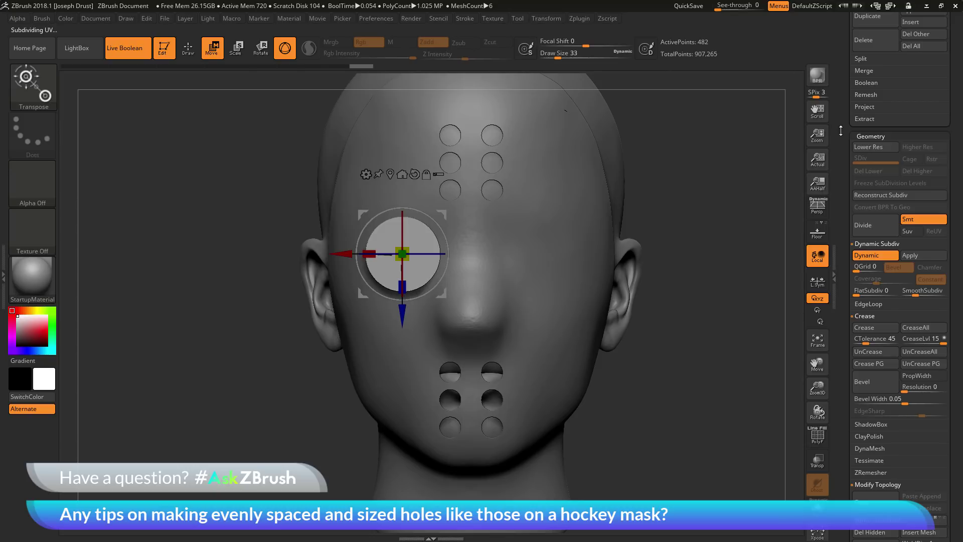
- Mirror and weld the eye cylinder to create a matching cylinder over the other eye
scroll(841, 219, "down", 1)
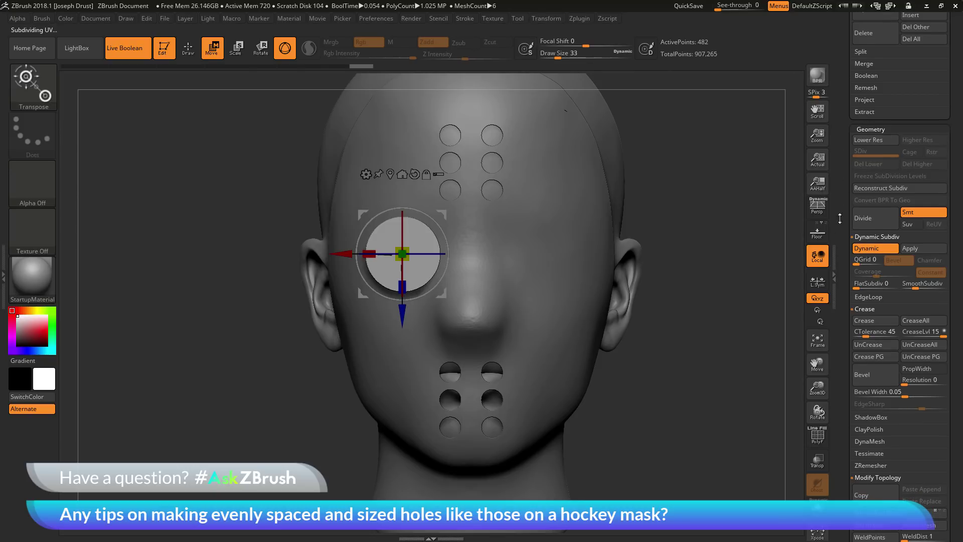
scroll(841, 266, "down", 5)
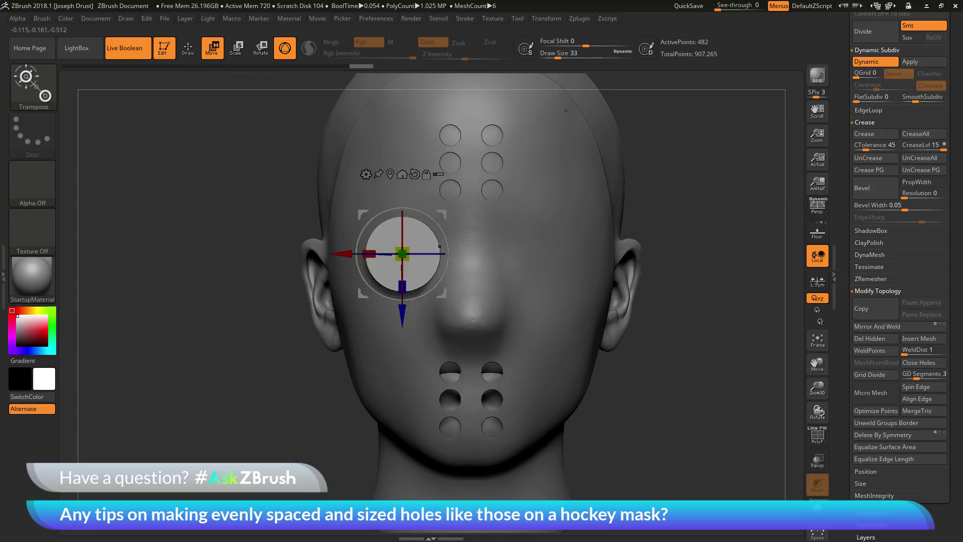
left_click(869, 324)
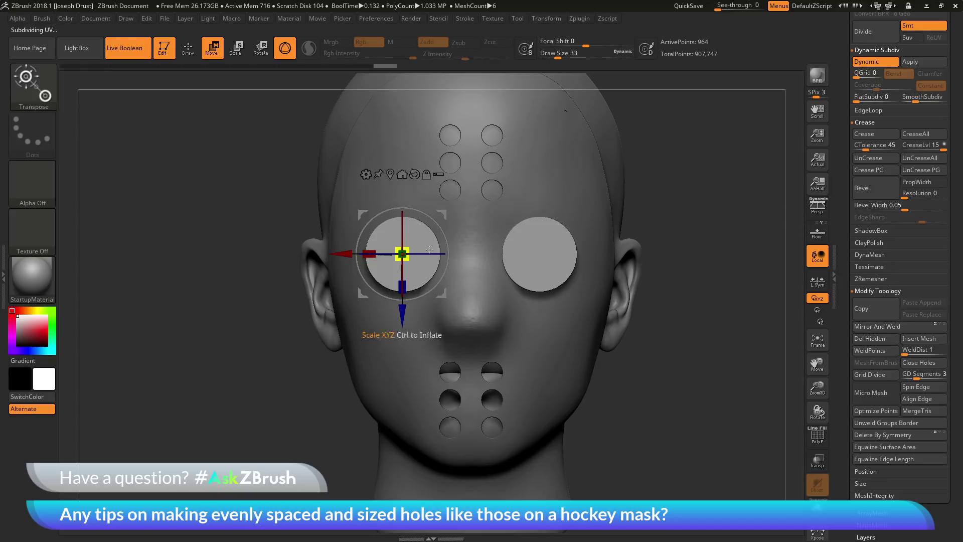
- Set the PM3D_Cylinder3D1_1 subtool with the two eye cylinders to subtraction
left_click_drag(720, 374, 755, 263)
left_click_drag(841, 132, 837, 271)
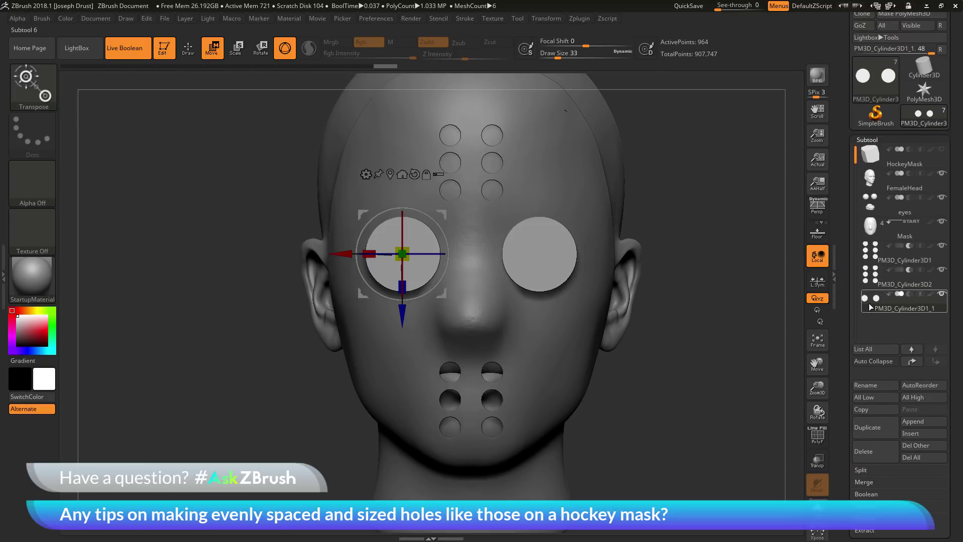
mouse_move(889, 308)
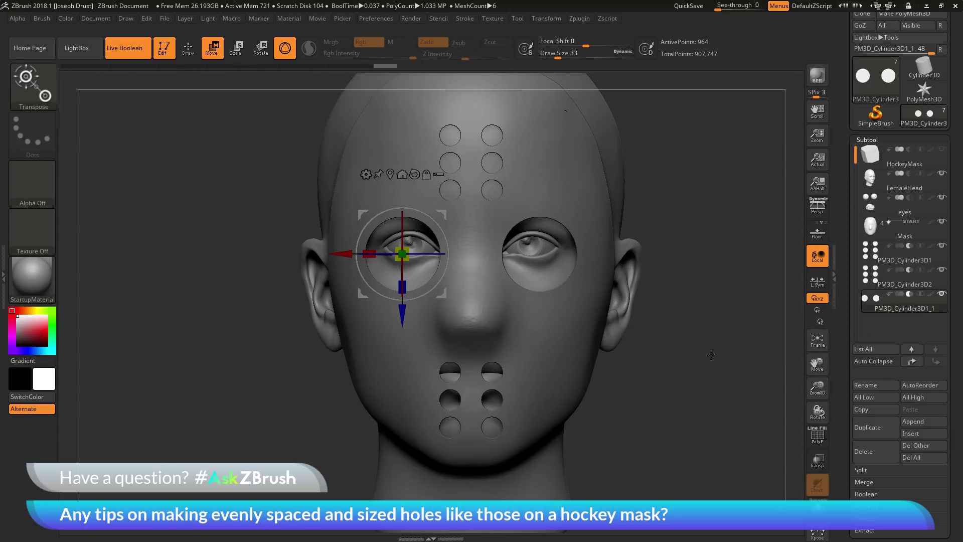
mouse_move(727, 319)
left_mouse_down()
mouse_move(732, 308)
mouse_move(787, 308)
mouse_move(741, 307)
left_mouse_up()
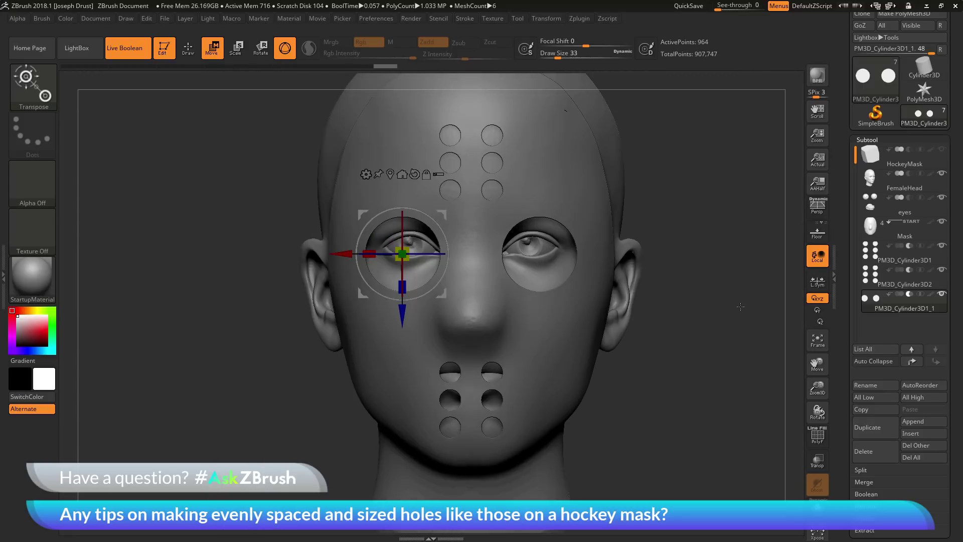
- Flatten the eye cylinders into ovals with the Move brush at draw size 182, and refine their outline at size 46
left_click(188, 47)
left_click_drag(734, 423, 499, 346, "alt")
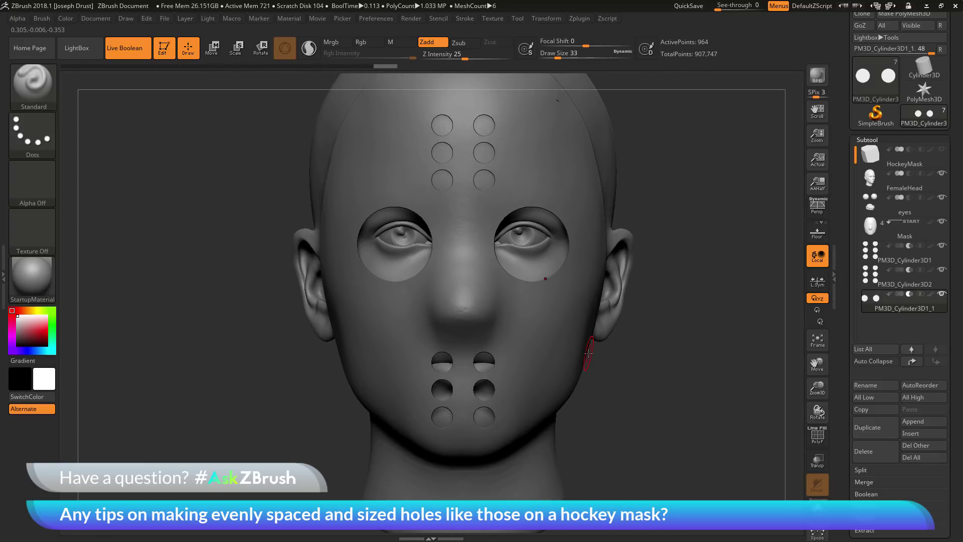
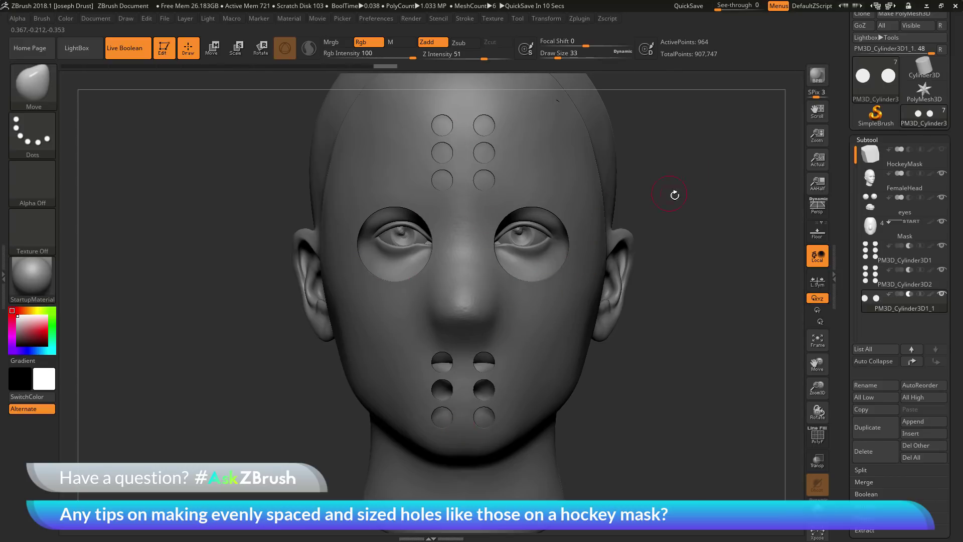
left_click_drag(557, 54, 581, 54)
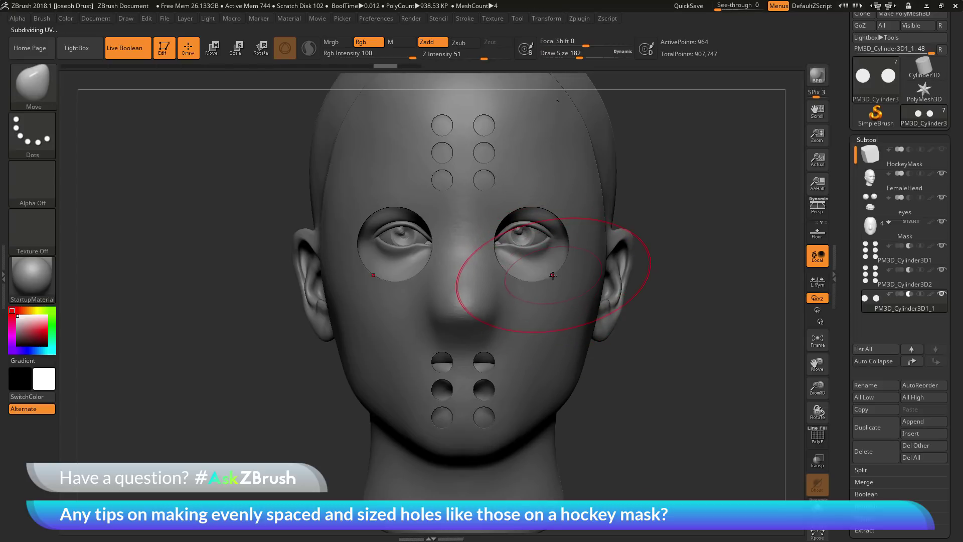
left_click_drag(552, 276, 557, 219)
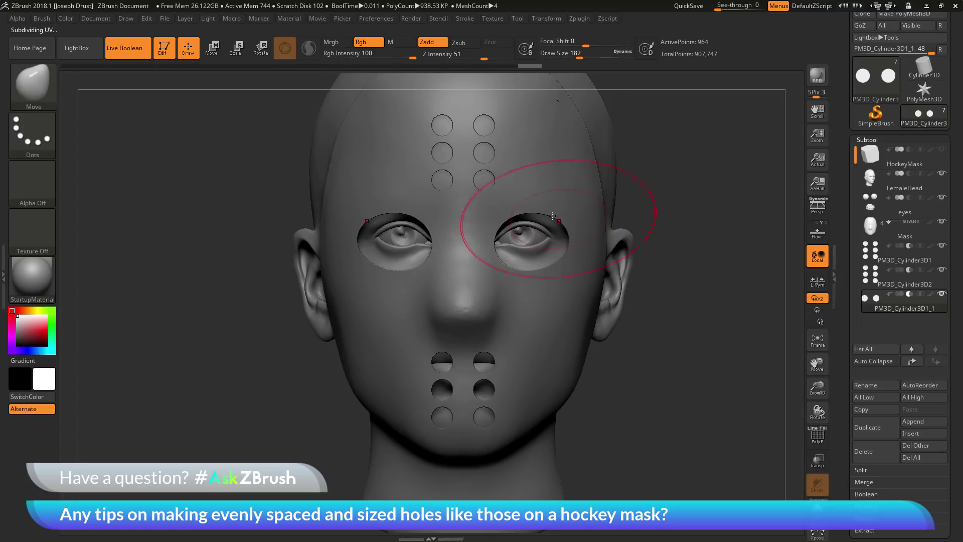
left_click_drag(578, 55, 560, 57)
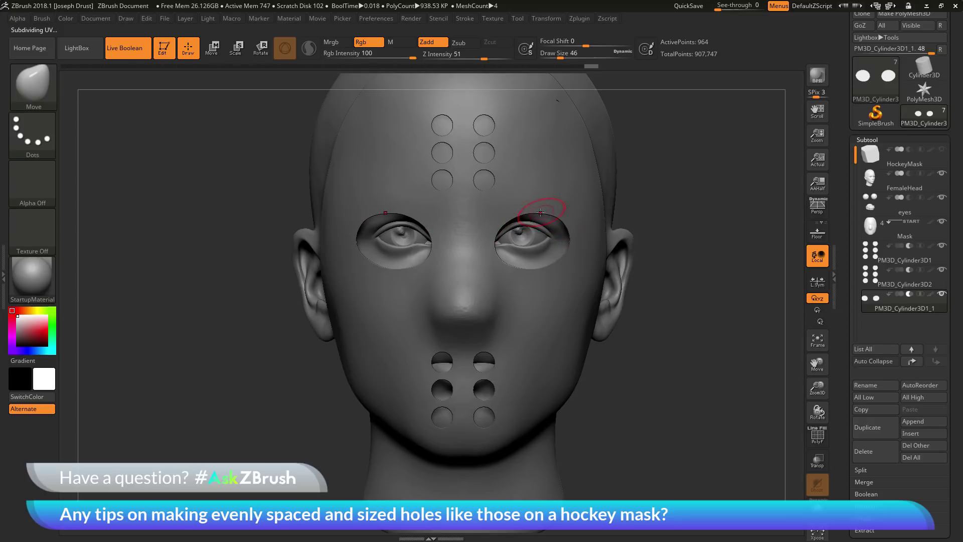
left_click_drag(696, 219, 520, 250)
left_click_drag(656, 205, 684, 247)
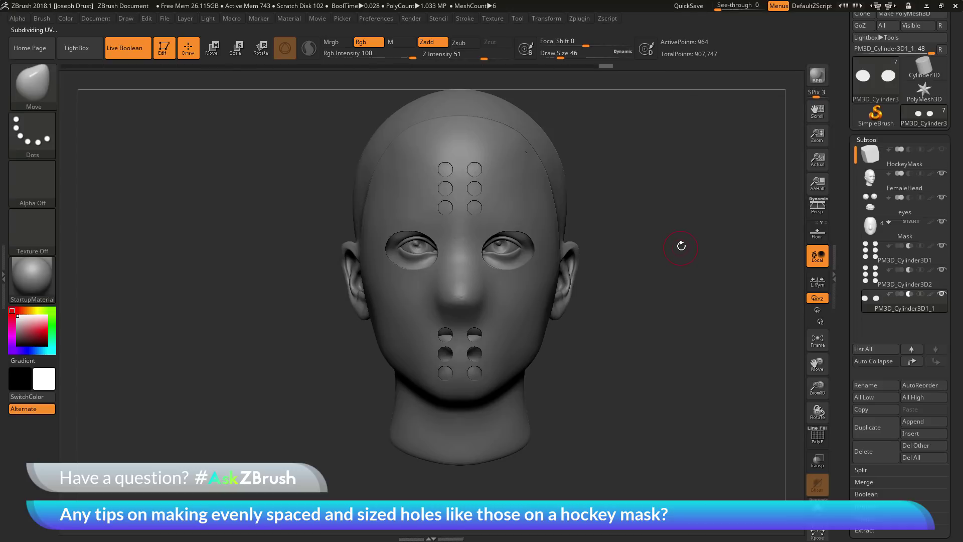
- Switch Live Boolean off and back on to compare the solid cylinders with the cut openings
mouse_move(681, 246)
left_mouse_down()
mouse_move(703, 237)
mouse_move(696, 242)
mouse_move(687, 228)
left_mouse_up()
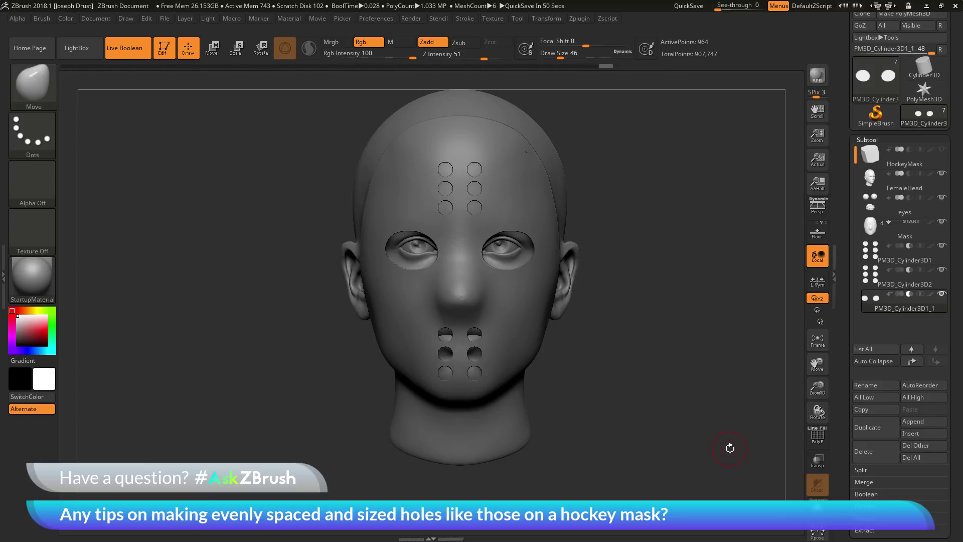
left_click(139, 46)
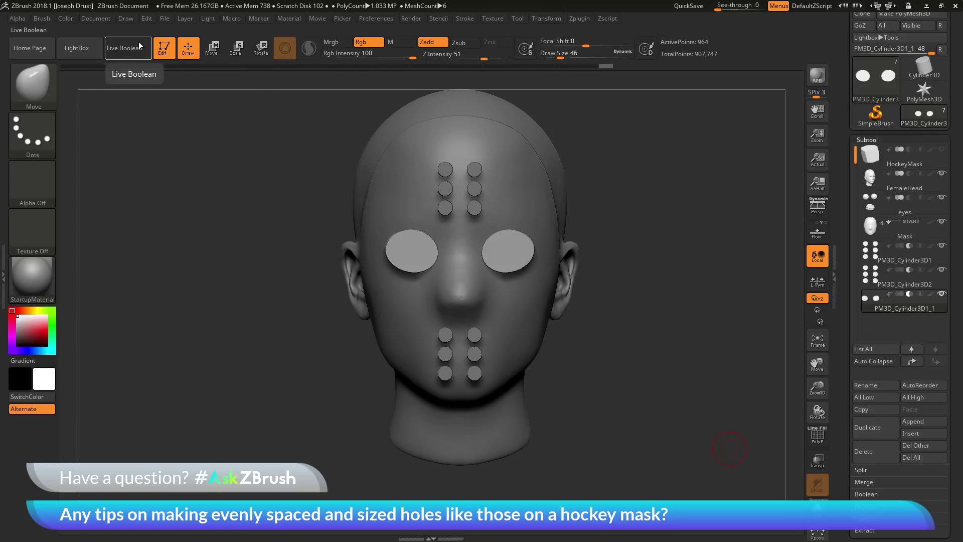
mouse_move(660, 215)
left_mouse_down()
mouse_move(708, 231)
mouse_move(632, 238)
mouse_move(613, 368)
left_mouse_up()
key("ctrl+shift+b")
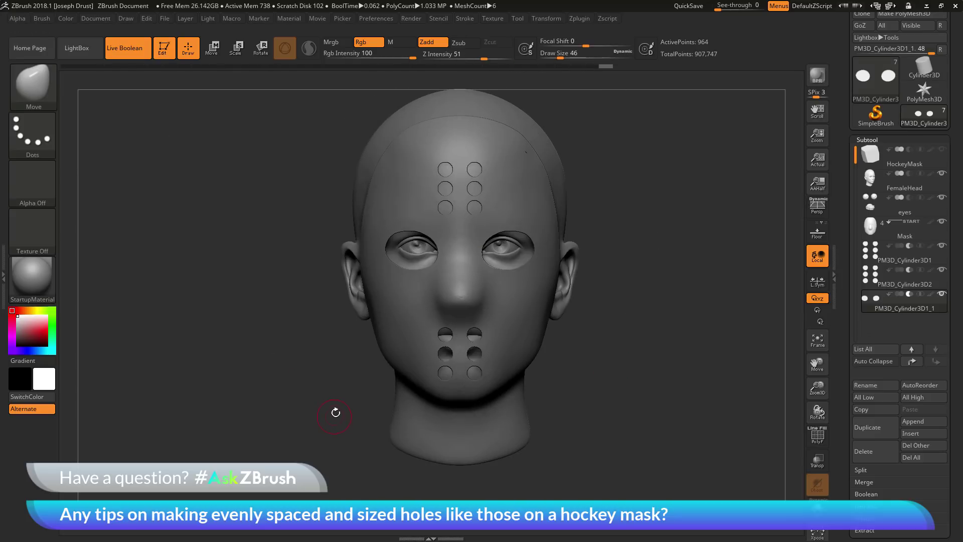
left_click_drag(681, 319, 673, 348)
- Select the Mask subtool and hide the eyes and FemaleHead subtools
left_click(916, 236)
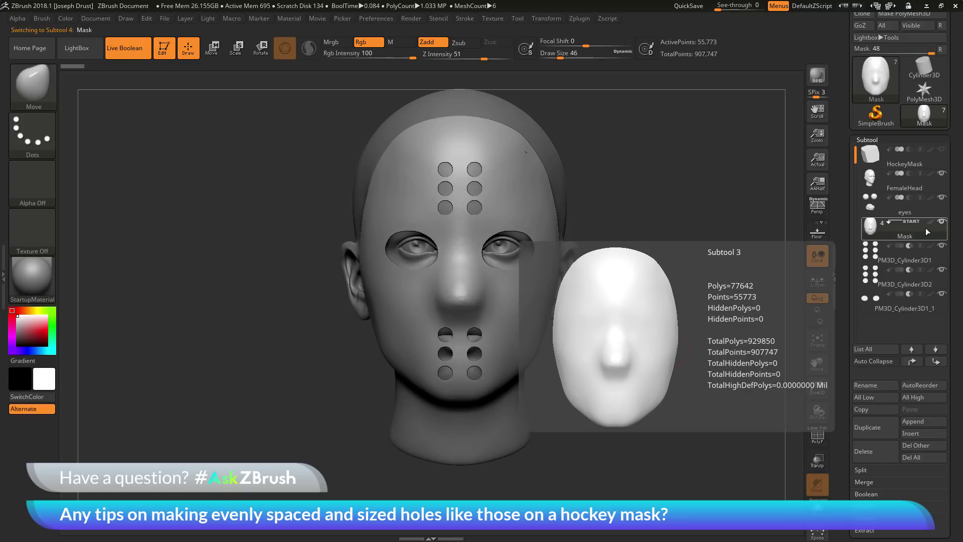
left_click(942, 198)
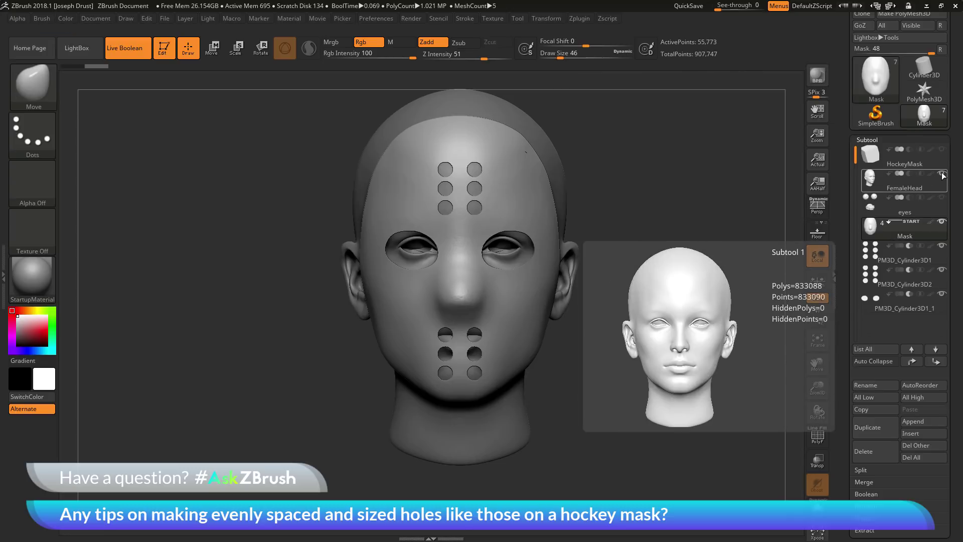
left_click(942, 174)
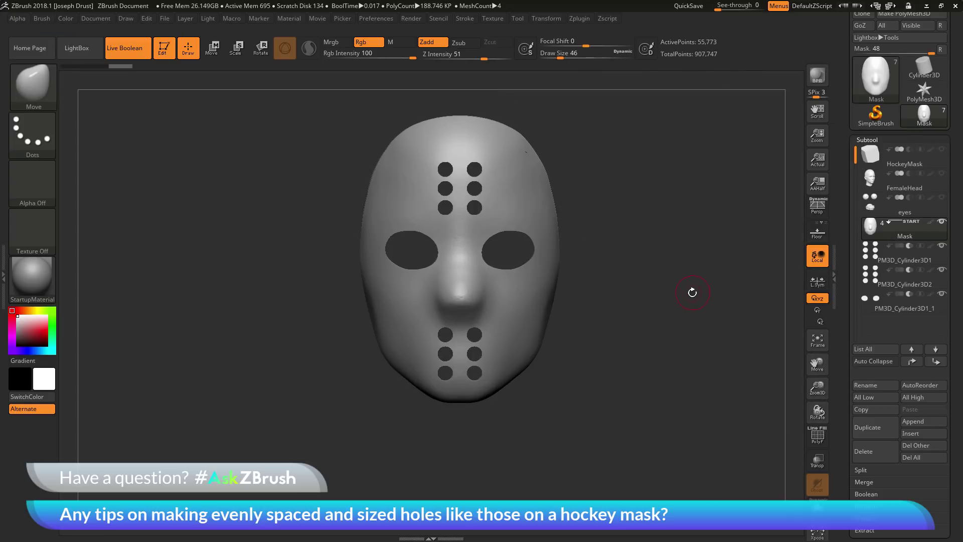
left_click_drag(686, 290, 694, 311)
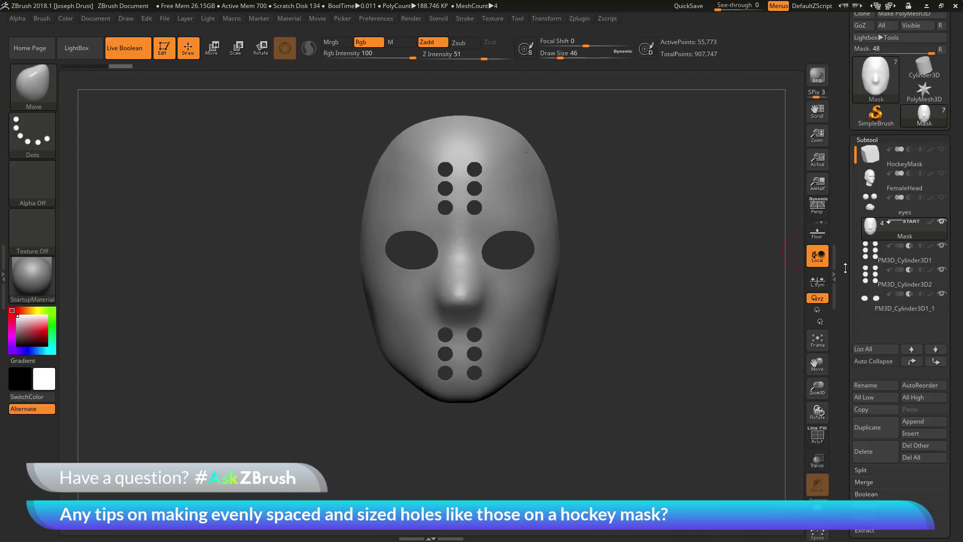
- Enable DSDiv for the Boolean operation and make a Boolean mesh from the mask and its subtracting cylinders
scroll(891, 259, "down", 8)
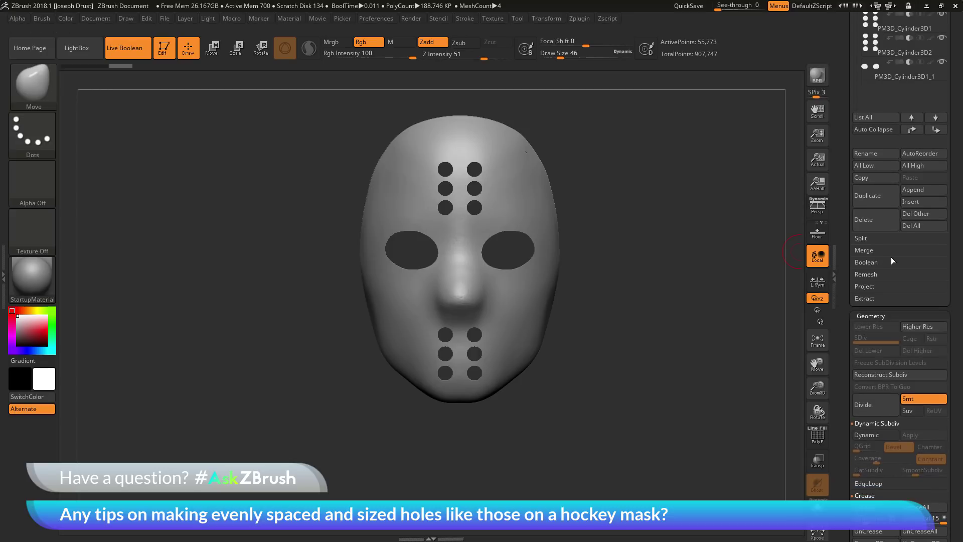
left_click(890, 264)
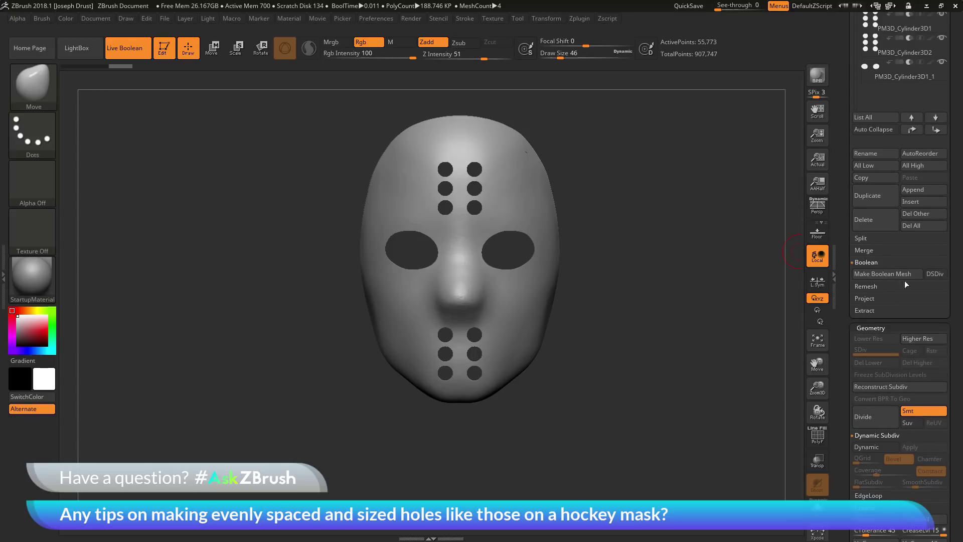
left_click(936, 275)
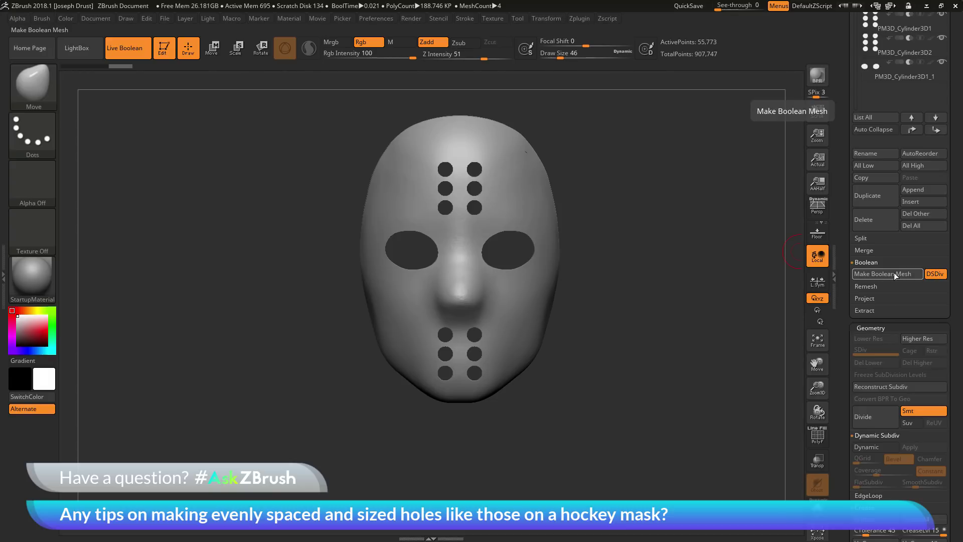
scroll(883, 200, "up", 3)
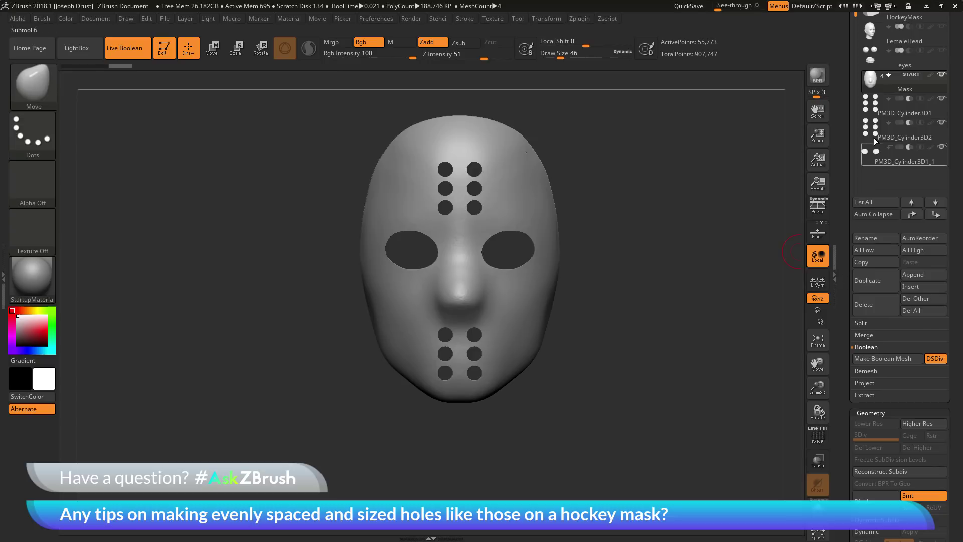
mouse_move(911, 74)
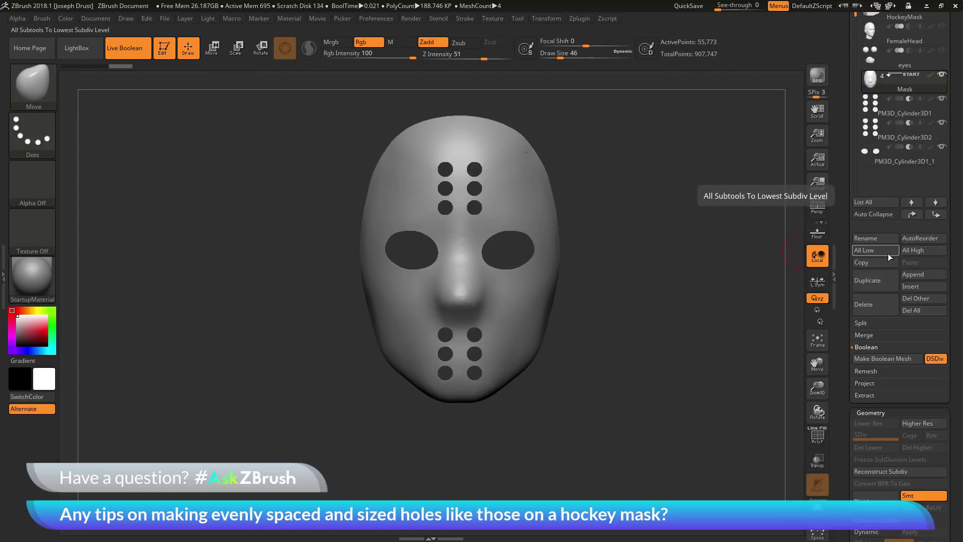
mouse_move(911, 161)
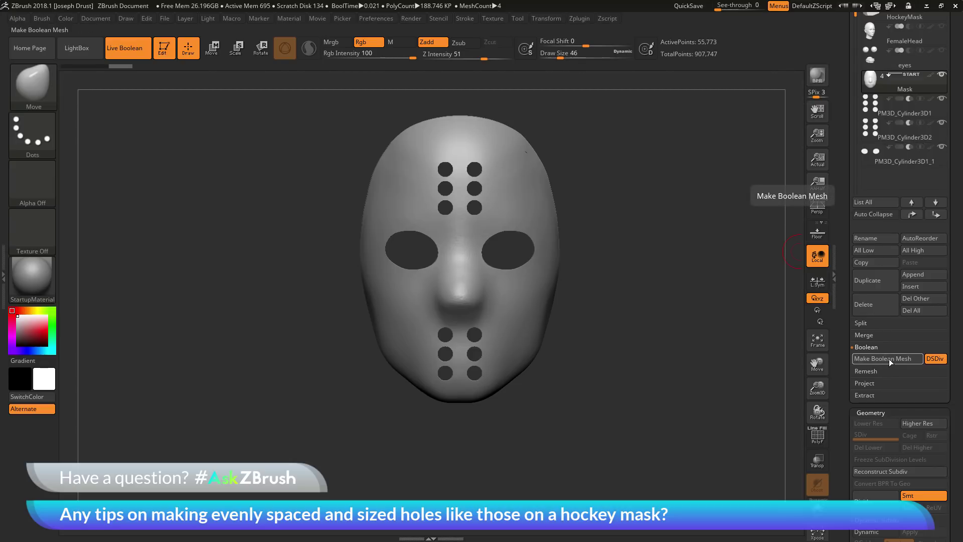
left_click(889, 359)
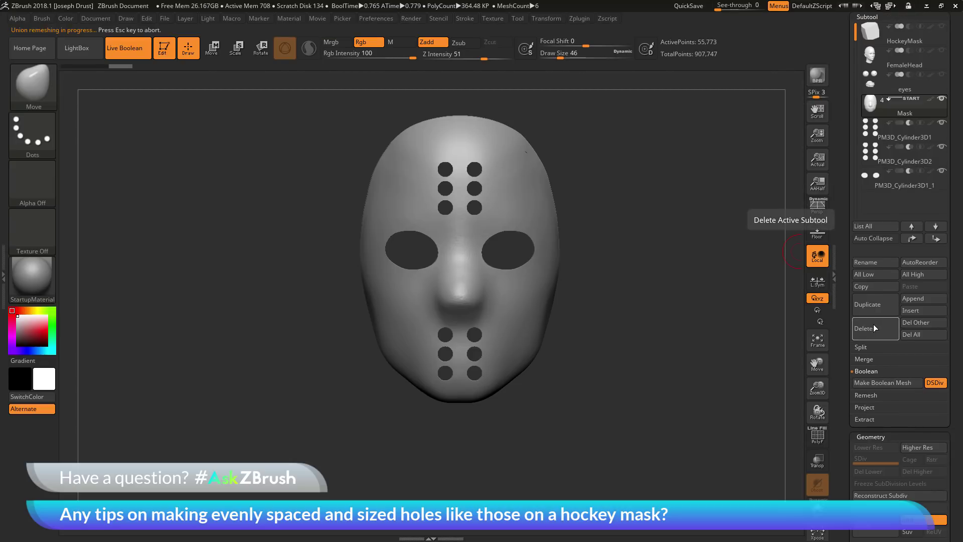
- Switch to the generated UMesh_Mask tool
left_click_drag(842, 175, 842, 256)
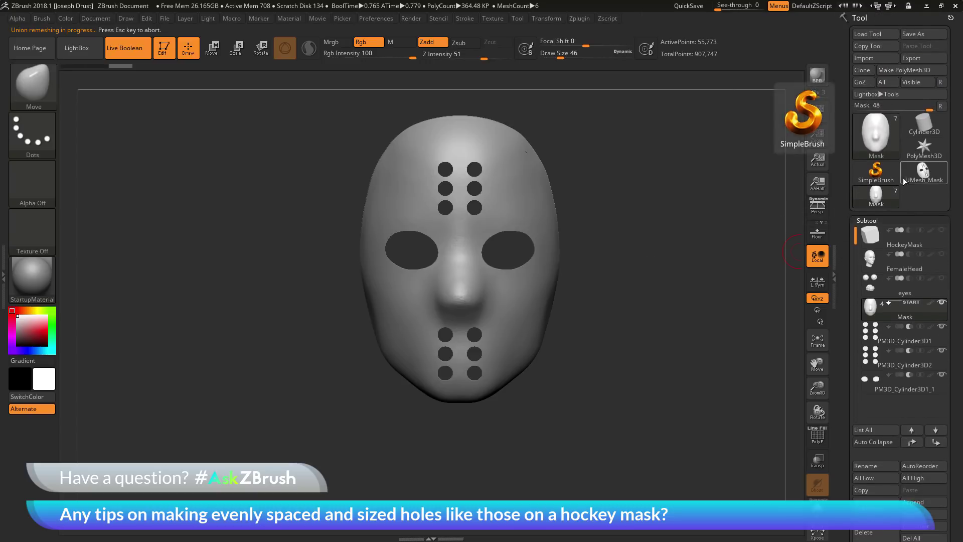
mouse_move(925, 181)
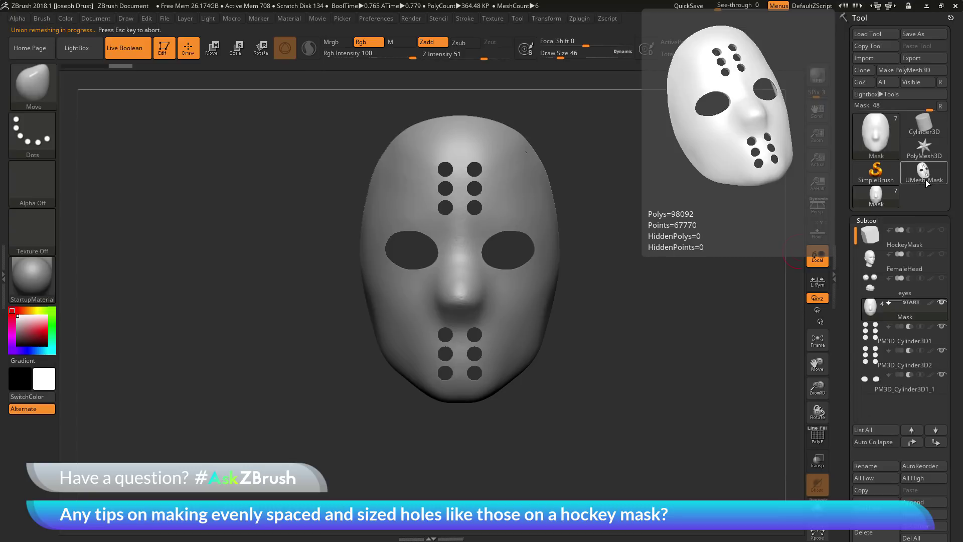
left_click(926, 178)
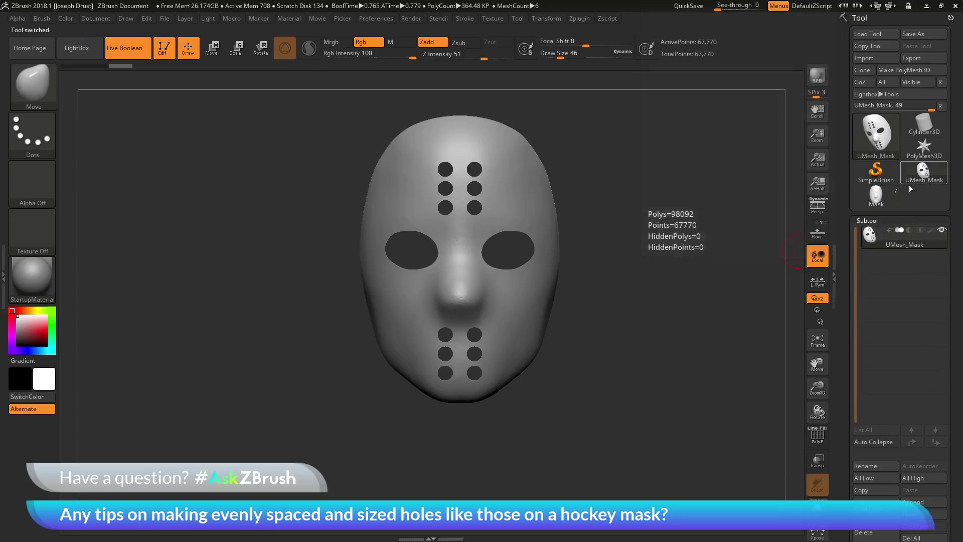
- Show the polyframe on the Boolean mask and examine the topology around the eye openings and holes
left_click_drag(731, 308, 786, 329)
left_click(818, 437)
left_click_drag(737, 242, 690, 290, "alt")
left_click_drag(651, 265, 559, 238)
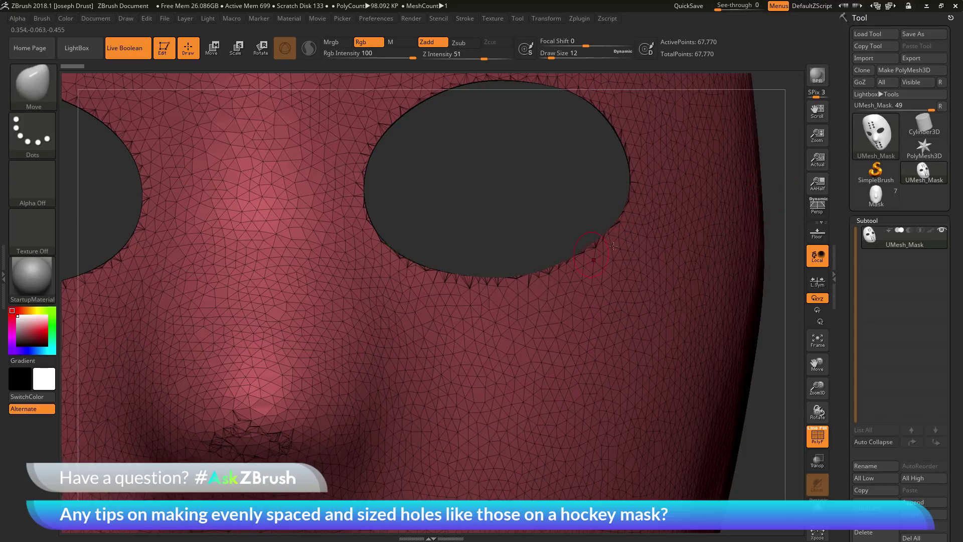
left_click_drag(776, 159, 702, 222)
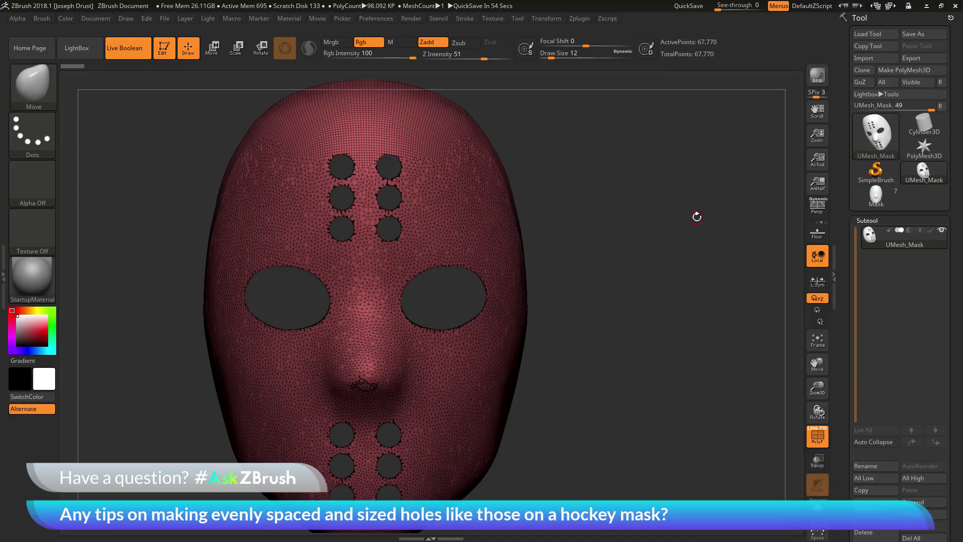
mouse_move(702, 230)
left_mouse_down()
mouse_move(684, 243)
mouse_move(701, 224)
left_mouse_up()
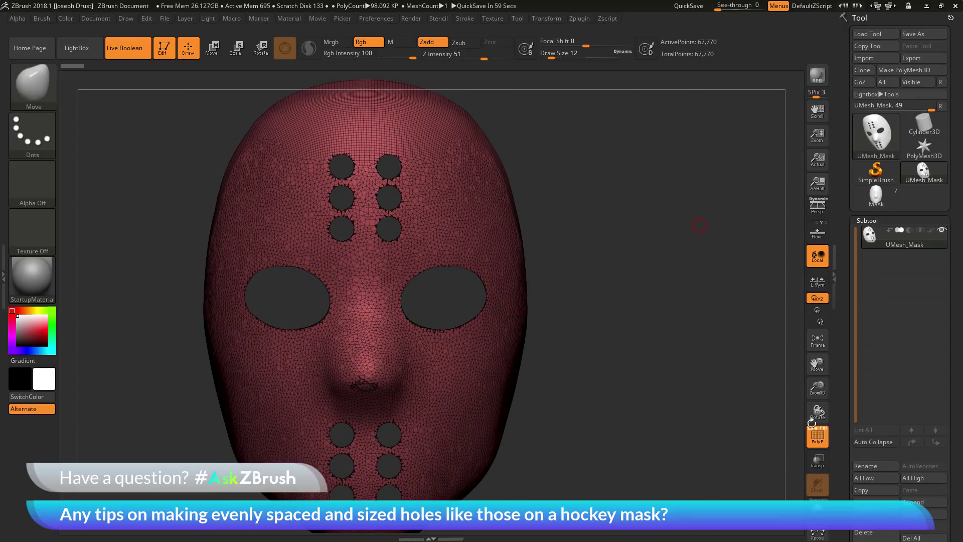
- Turn off the polyframe on the Boolean mask and switch back to the original Mask tool with its subtools
key("shift+f")
mouse_move(682, 280)
left_mouse_down()
mouse_move(737, 278)
mouse_move(683, 278)
left_mouse_up()
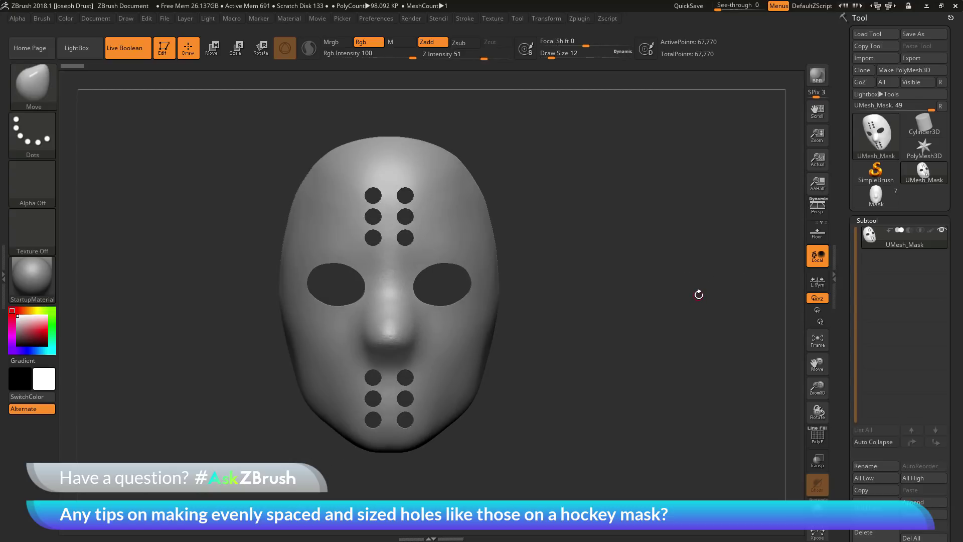
left_click(883, 200)
left_click_drag(846, 265, 845, 193)
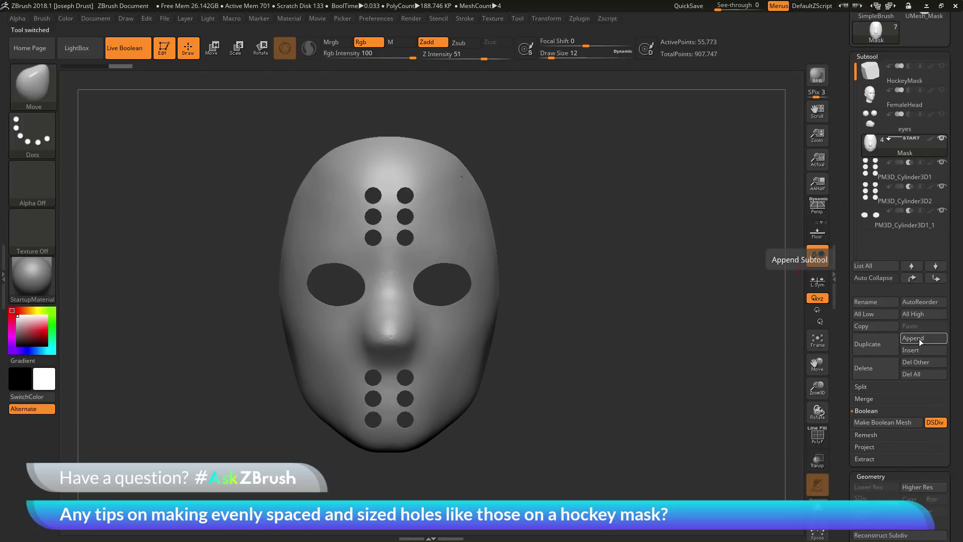
- Append the UMesh_Mask Boolean mesh to the Mask tool as a subtool and select it
left_click(919, 338)
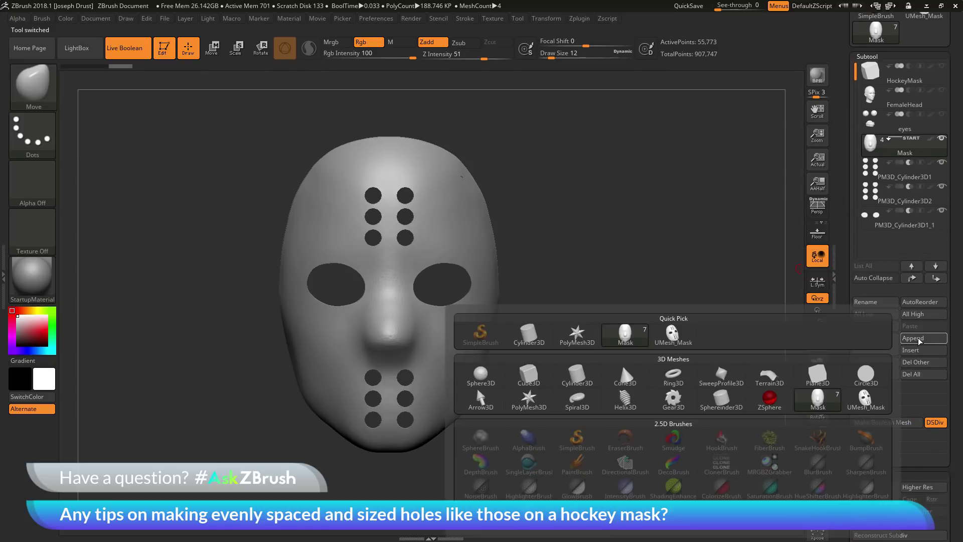
left_click(672, 339)
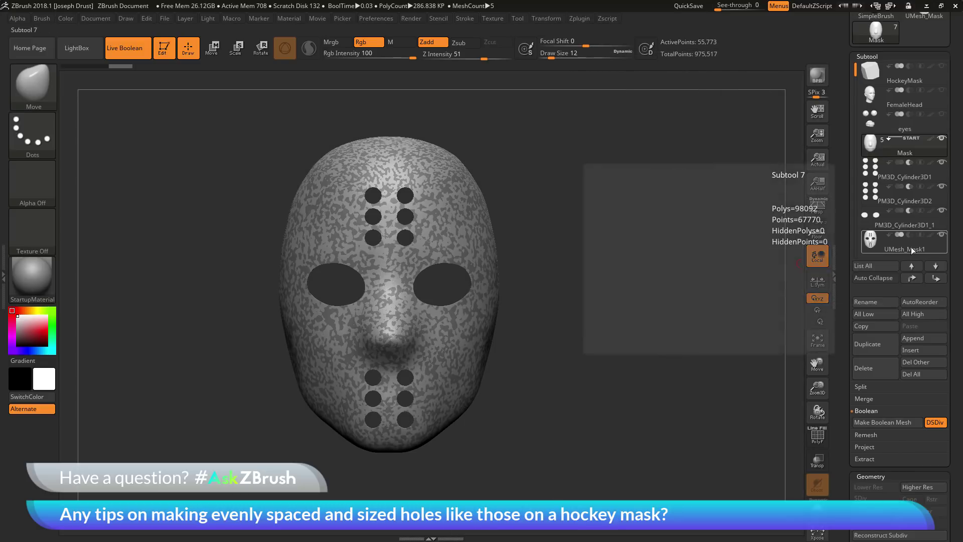
left_click(912, 248)
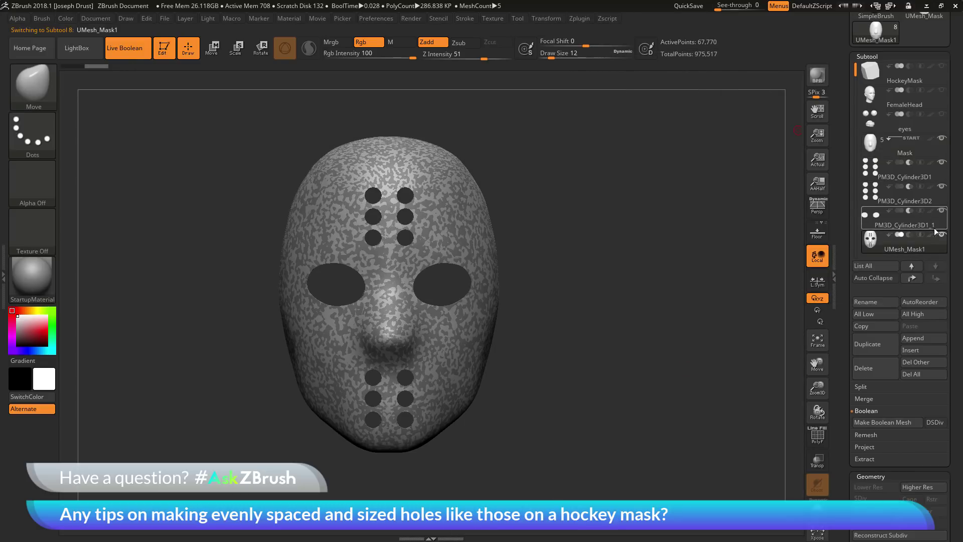
- Hide all other subtools so that only the appended Boolean mask subtool is shown
mouse_move(943, 236)
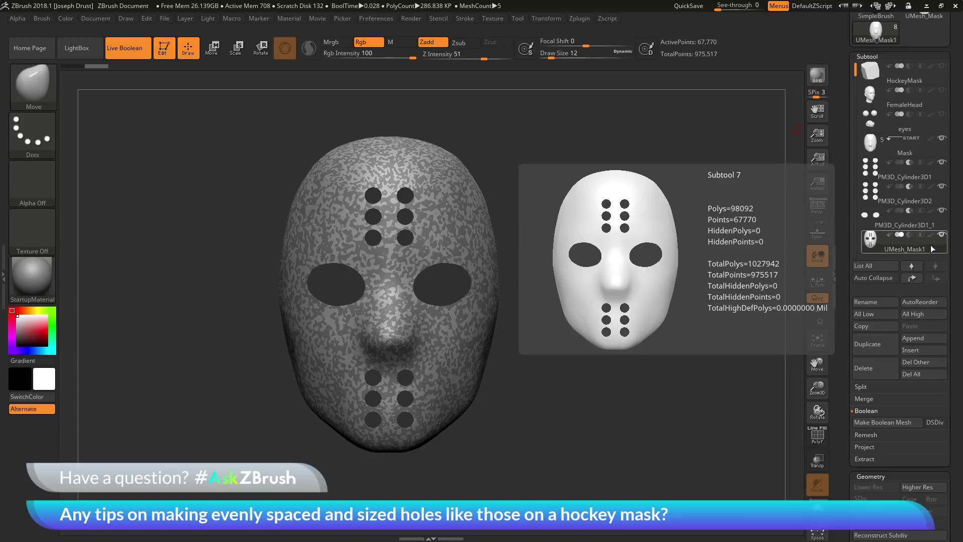
key("shift")
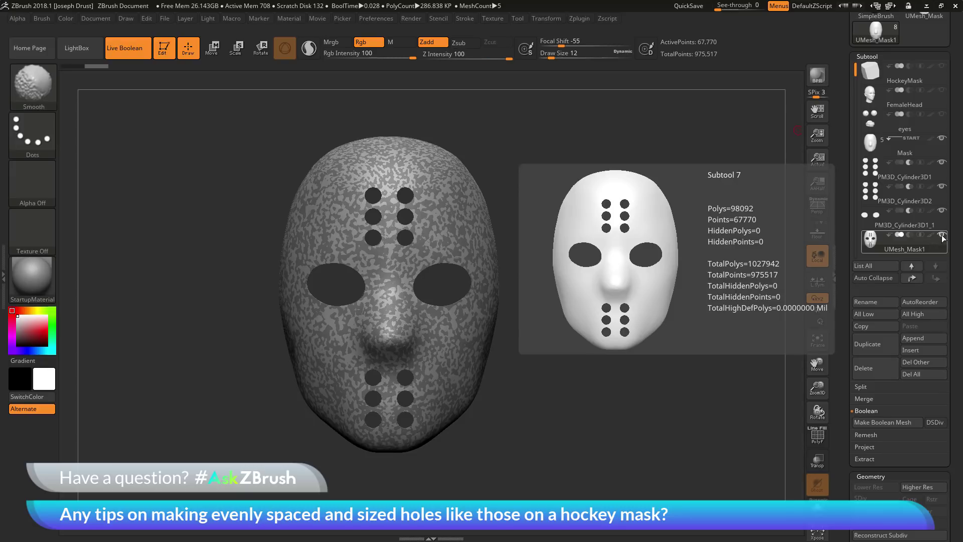
left_click(941, 235, "shift")
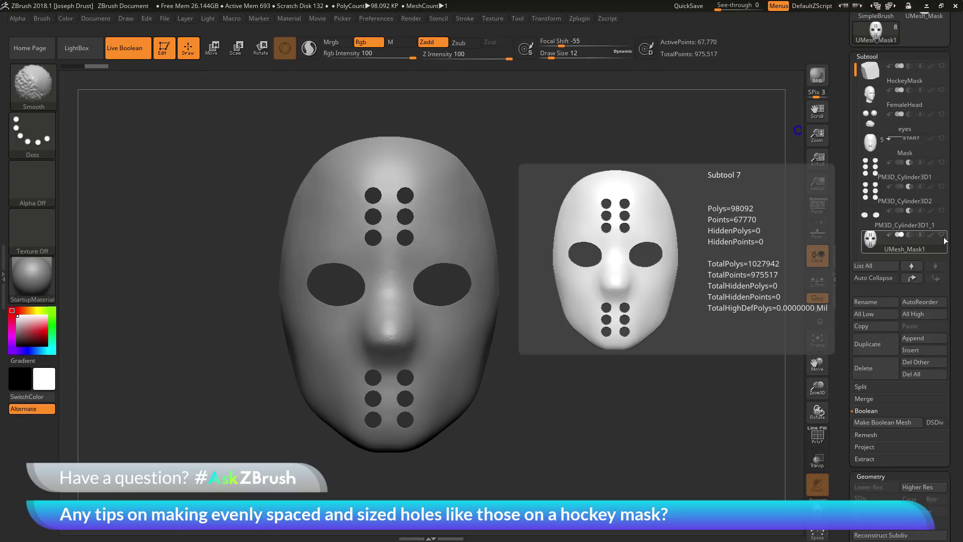
key("shift")
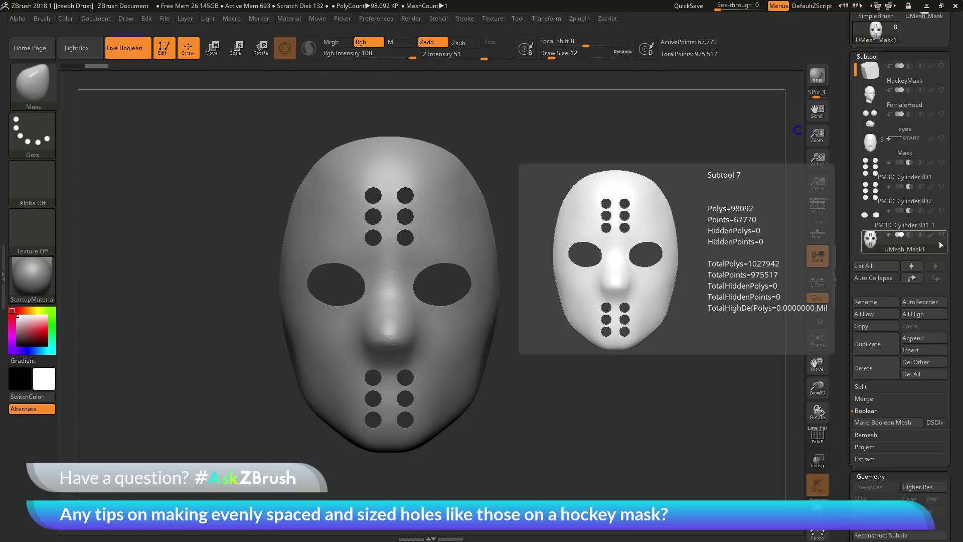
key("shift")
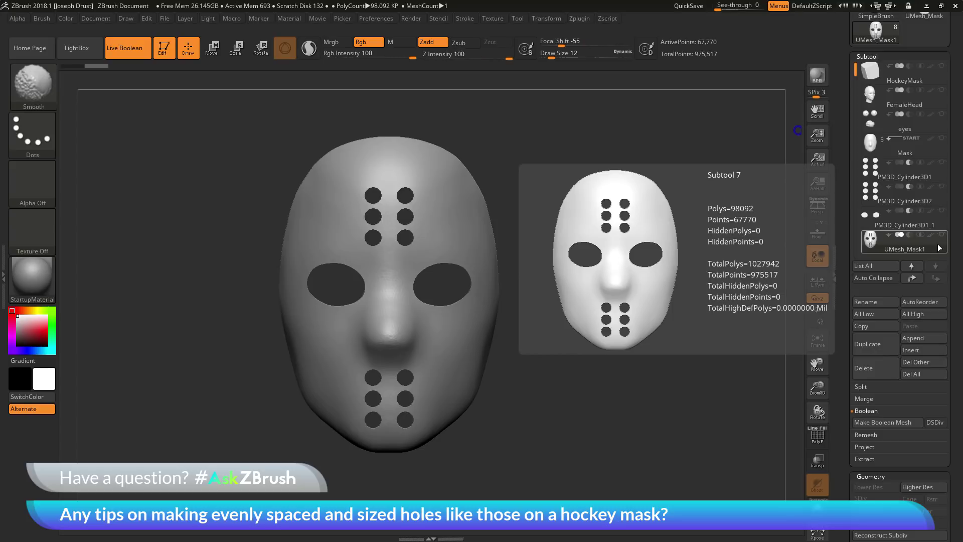
mouse_move(695, 318)
left_mouse_down()
mouse_move(662, 314)
mouse_move(690, 323)
left_mouse_up()
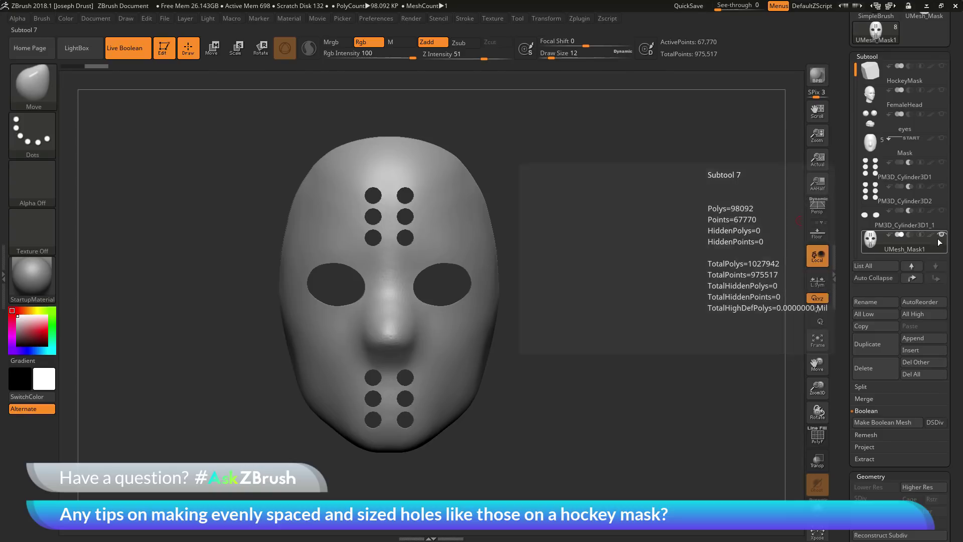
left_click_drag(645, 391, 656, 317)
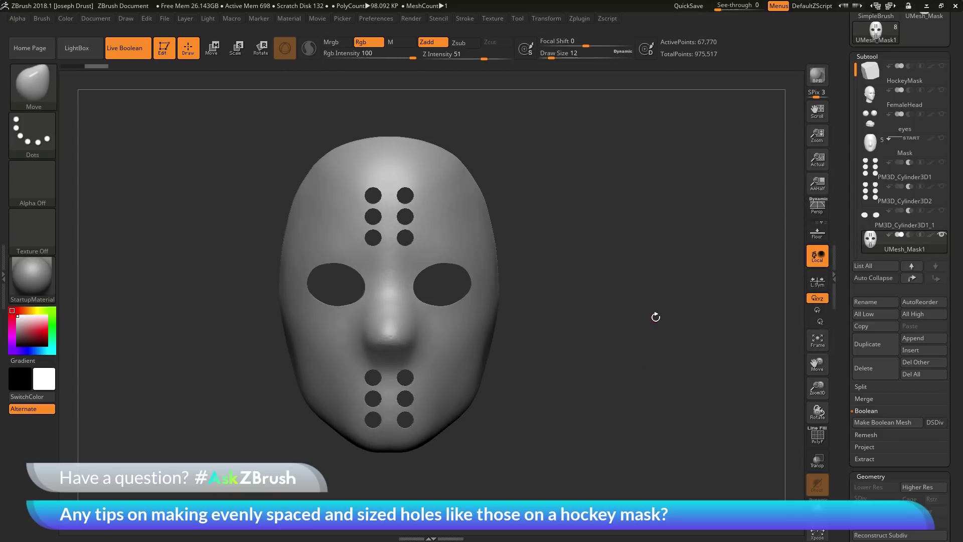
- Show the FemaleHead and eyes subtools together with the Boolean mask and view the fitted mask from the front
left_click(943, 91)
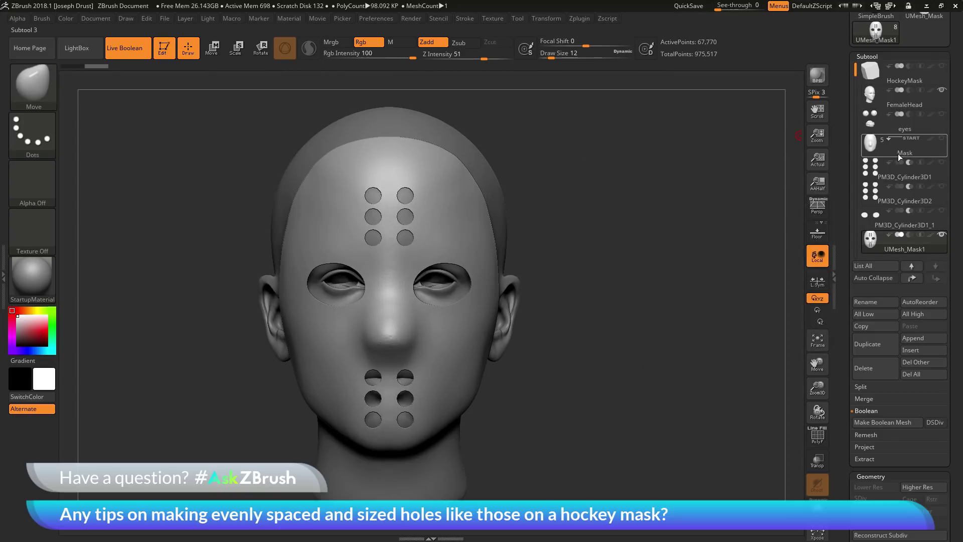
left_click(943, 115)
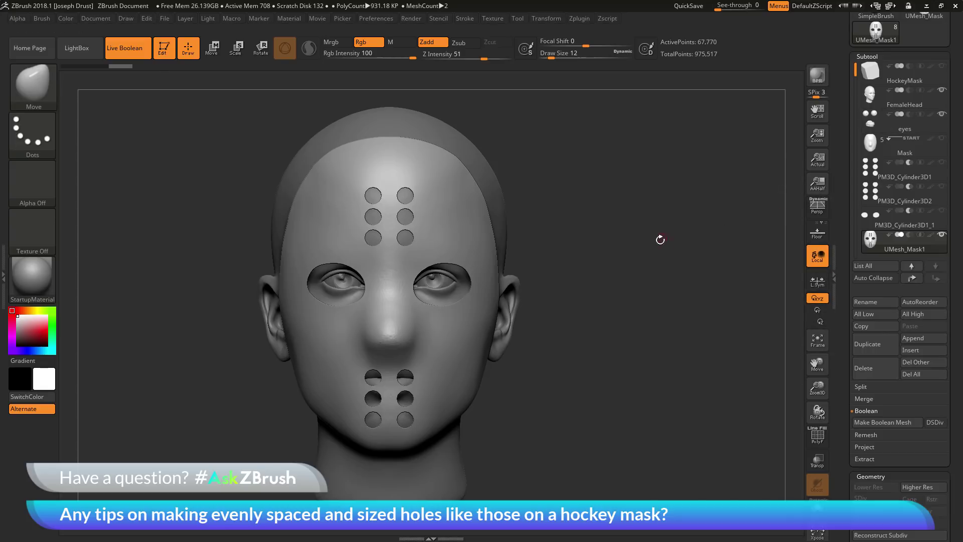
key("f")
left_click_drag(657, 236, 738, 233)
left_click_drag(845, 145, 844, 229)
mouse_move(699, 242)
left_mouse_down()
mouse_move(662, 246)
mouse_move(693, 251)
mouse_move(685, 243)
left_mouse_up()
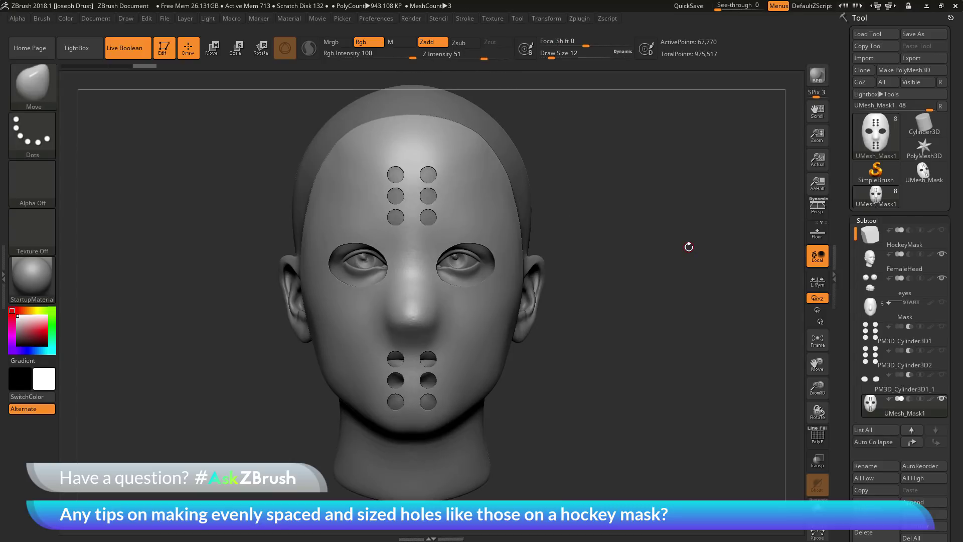
left_click_drag(666, 291, 647, 241)
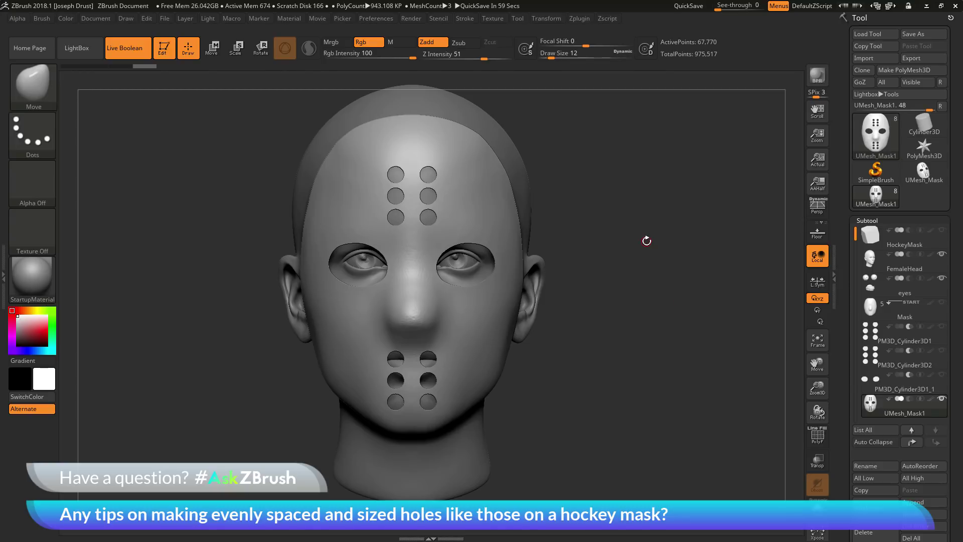